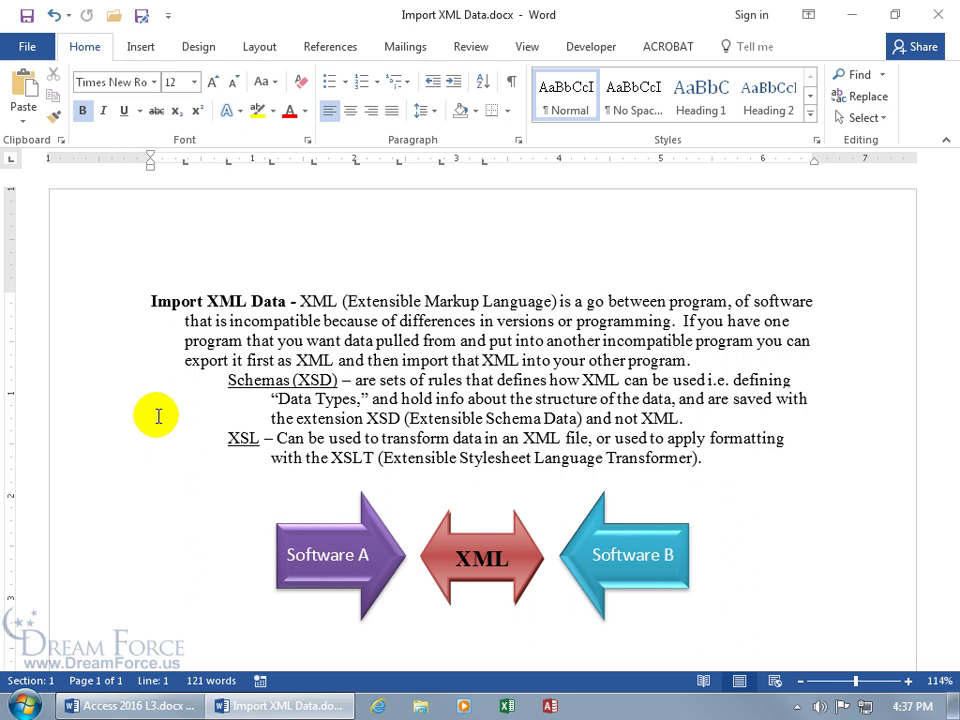
# Step: Minimize the Word document and open the Exercises folder from the desktop to look over its database and customer files
pyautogui.click(840, 22)
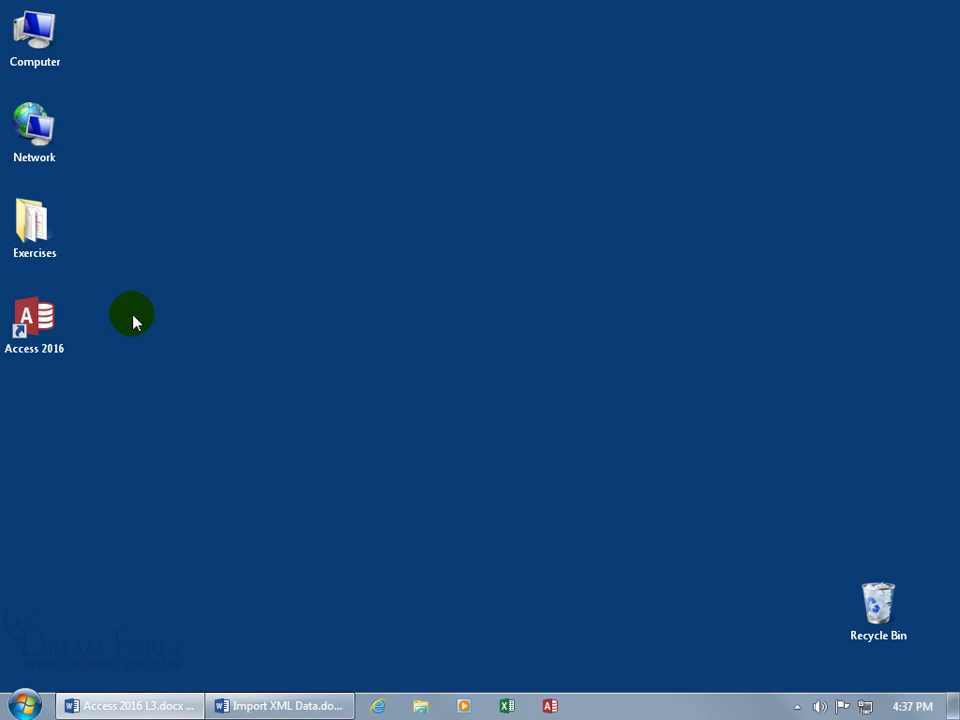
pyautogui.doubleClick(38, 224)
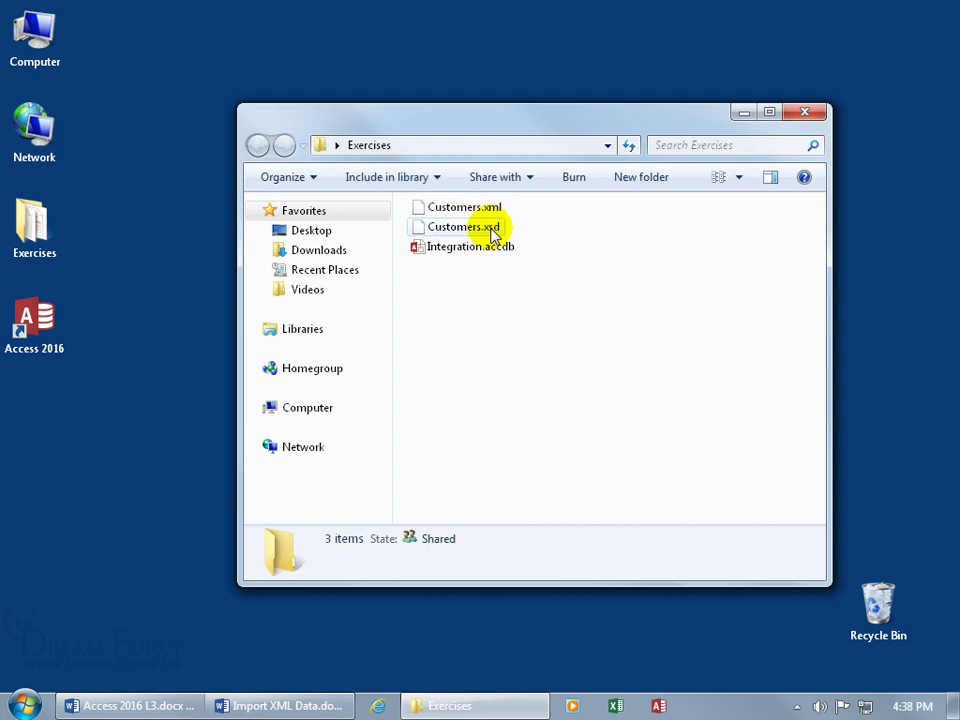
pyautogui.moveTo(505, 230)
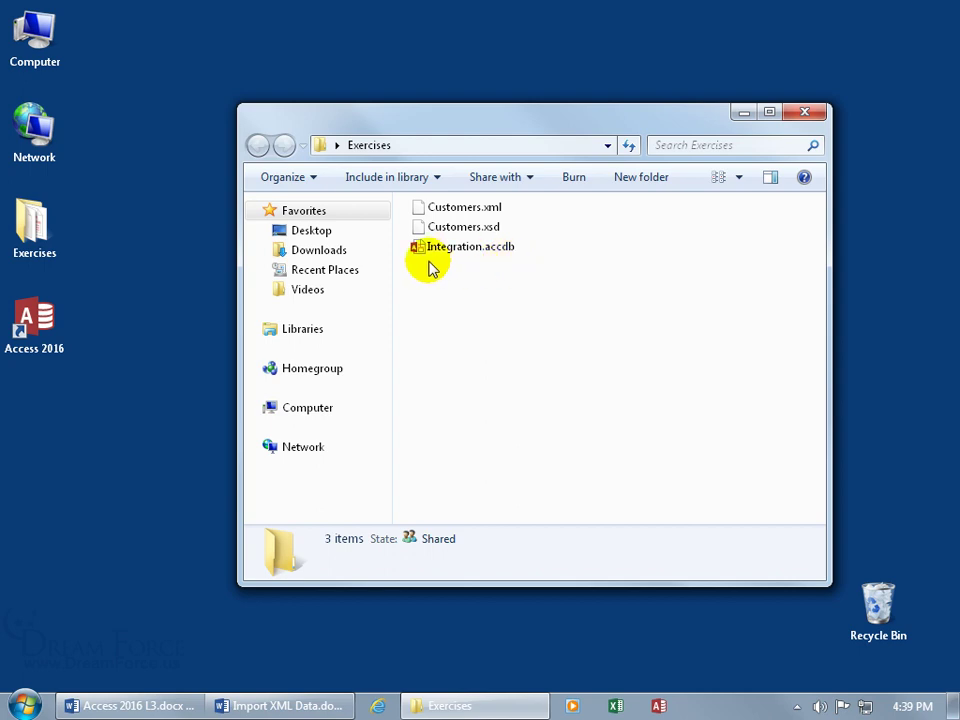
pyautogui.moveTo(422, 258)
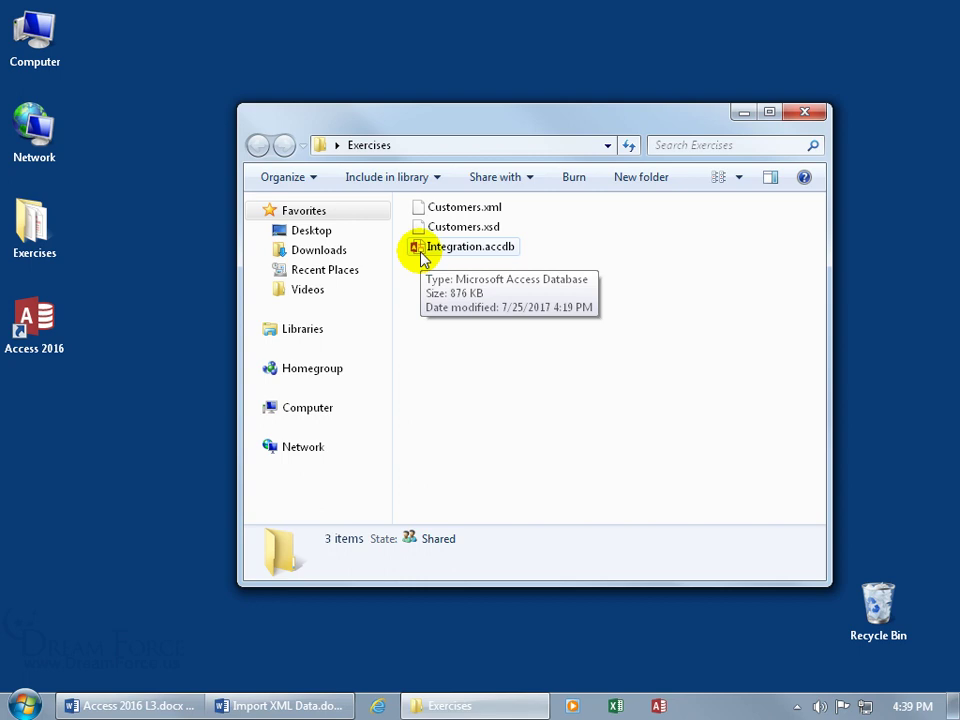
# Step: Open Customers.xml from the Exercises folder in Notepad and maximize its window
pyautogui.doubleClick(476, 209)
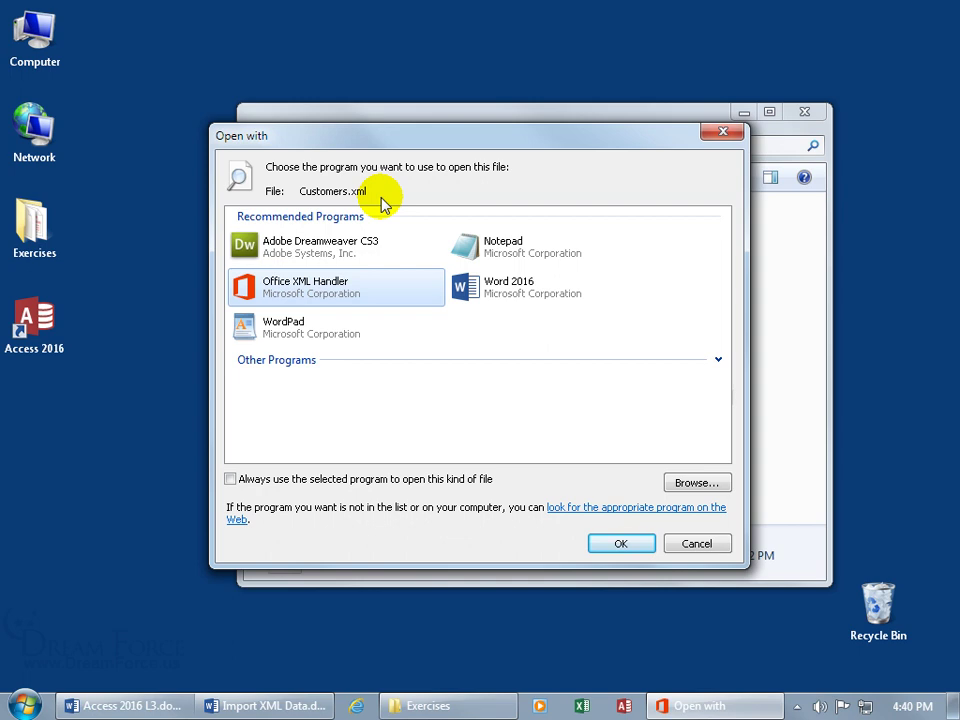
pyautogui.click(725, 134)
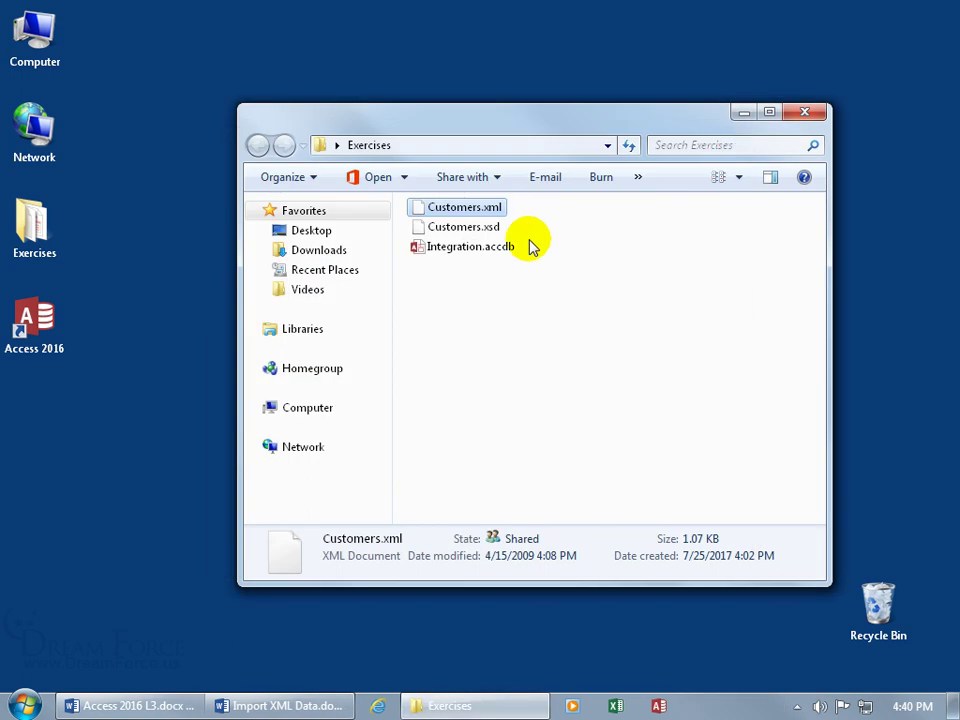
pyautogui.rightClick(464, 211)
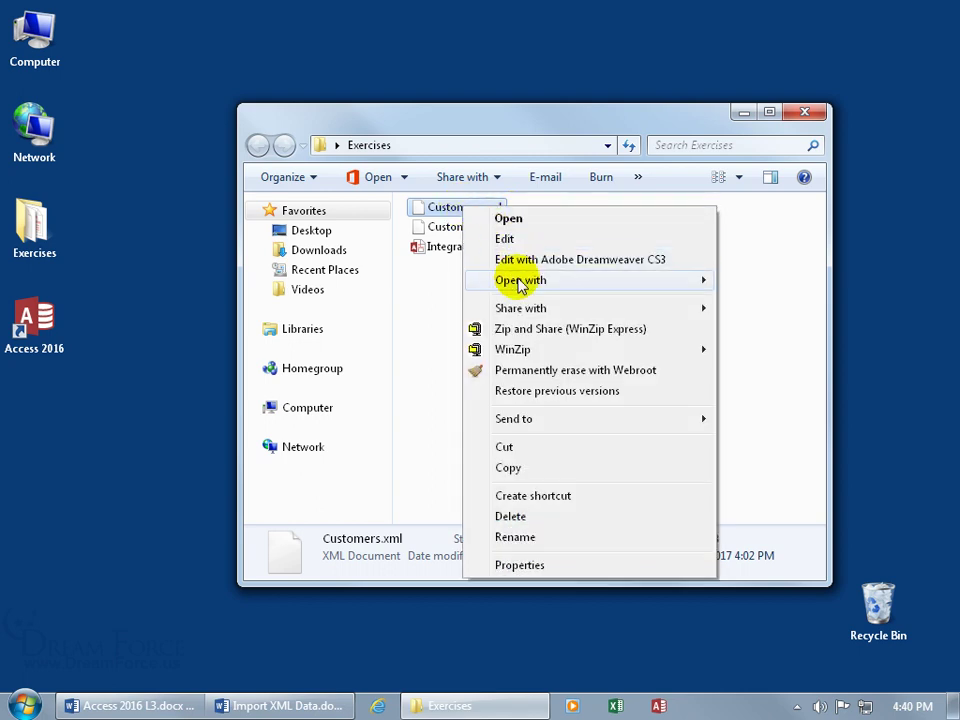
pyautogui.moveTo(566, 280)
pyautogui.click(762, 301)
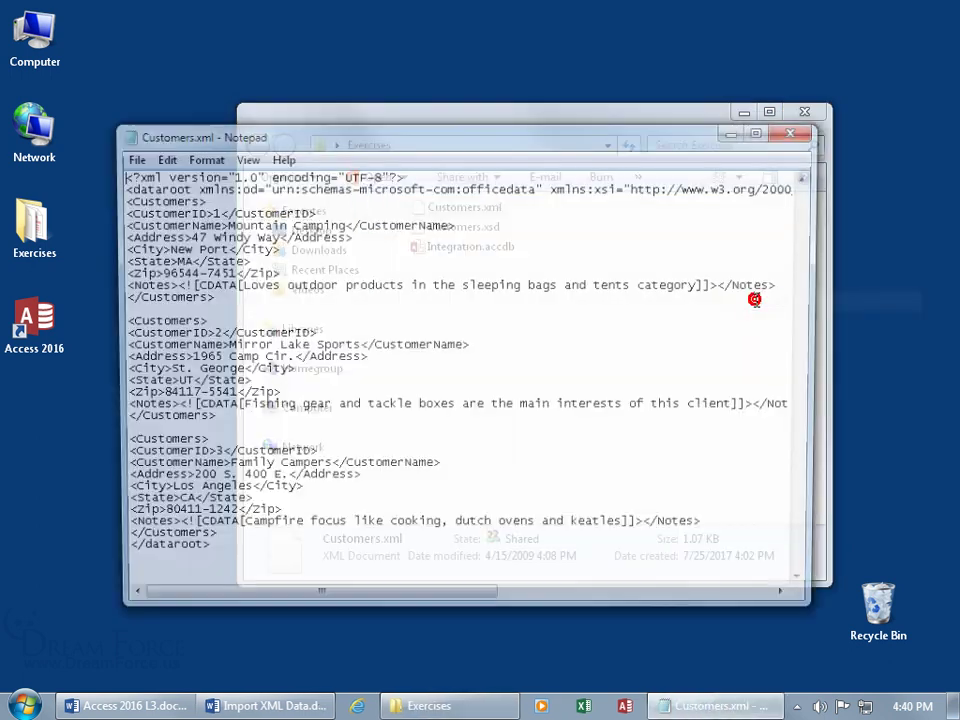
pyautogui.click(762, 131)
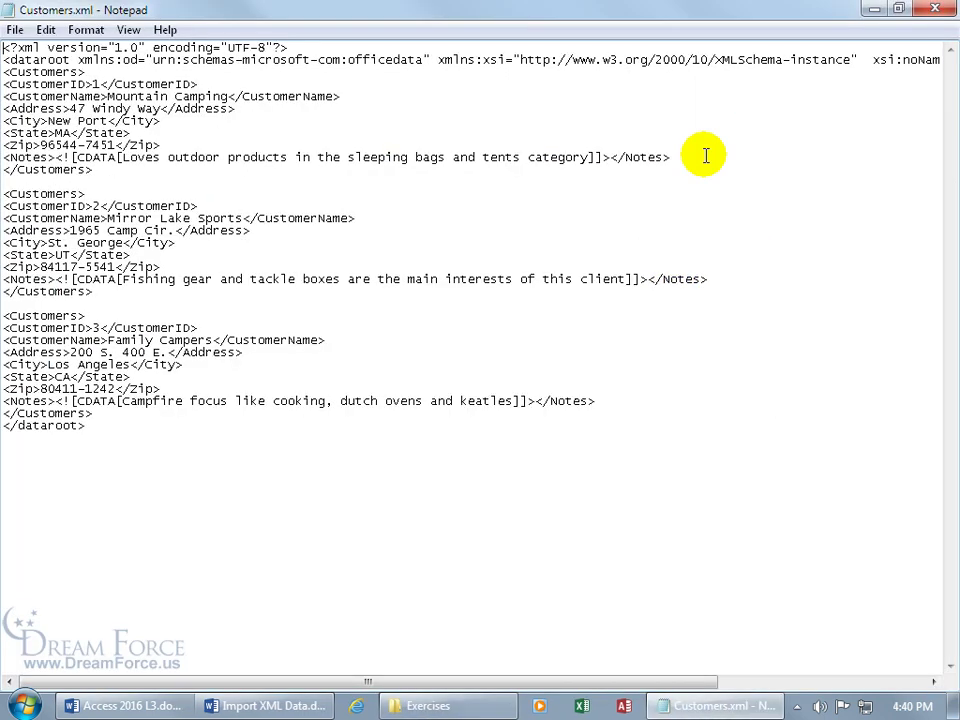
# Step: Examine the schema reference in the dataroot line, and the opening tag, closing tag and value of the first record's CustomerID
pyautogui.moveTo(456, 681); pyautogui.dragTo(701, 682)
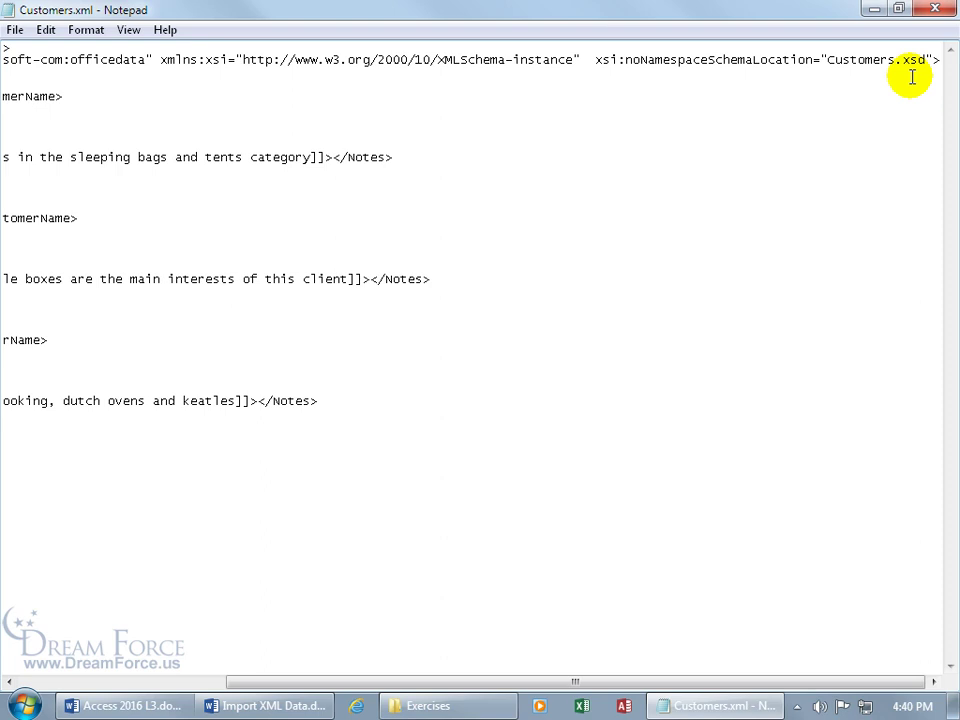
pyautogui.moveTo(737, 682); pyautogui.dragTo(412, 697)
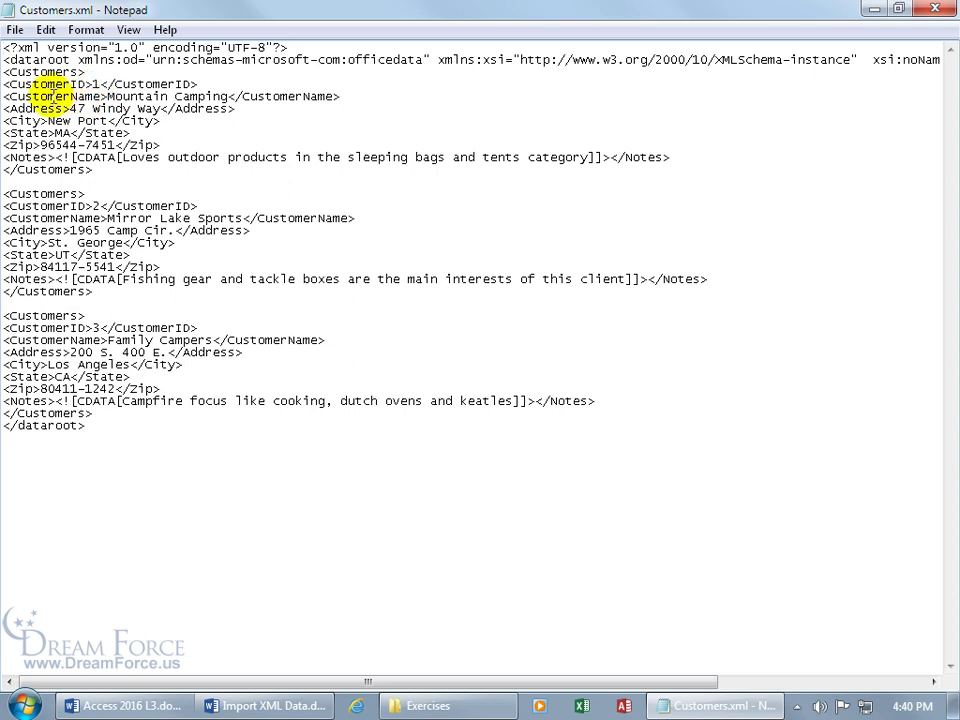
pyautogui.click(8, 84)
pyautogui.moveTo(8, 84); pyautogui.dragTo(186, 84)
pyautogui.click(113, 86)
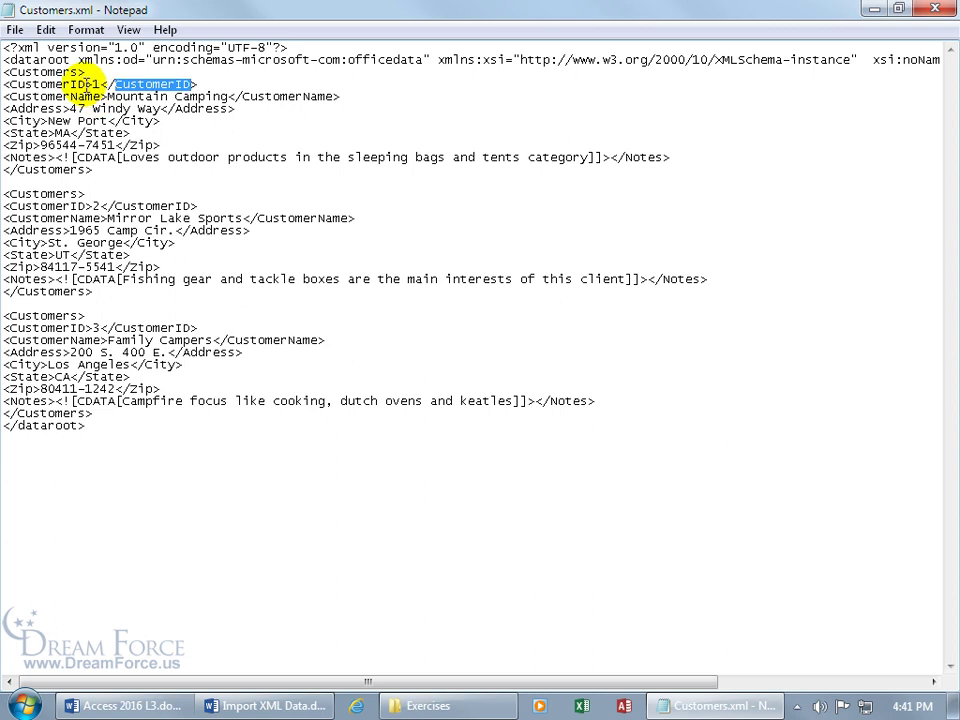
pyautogui.moveTo(87, 84); pyautogui.dragTo(16, 84)
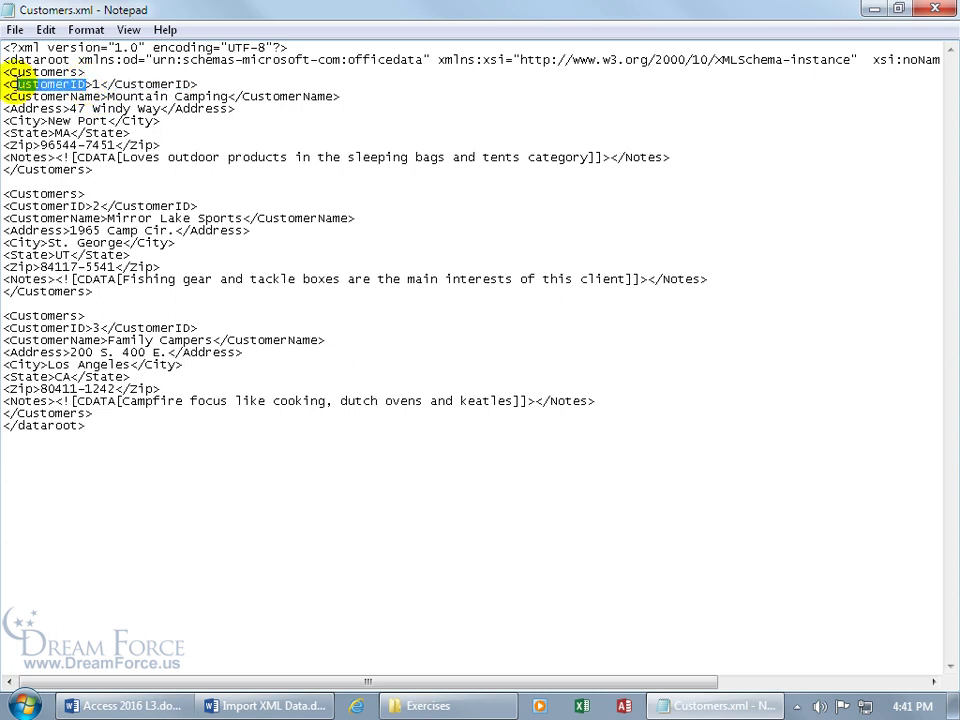
pyautogui.click(86, 84)
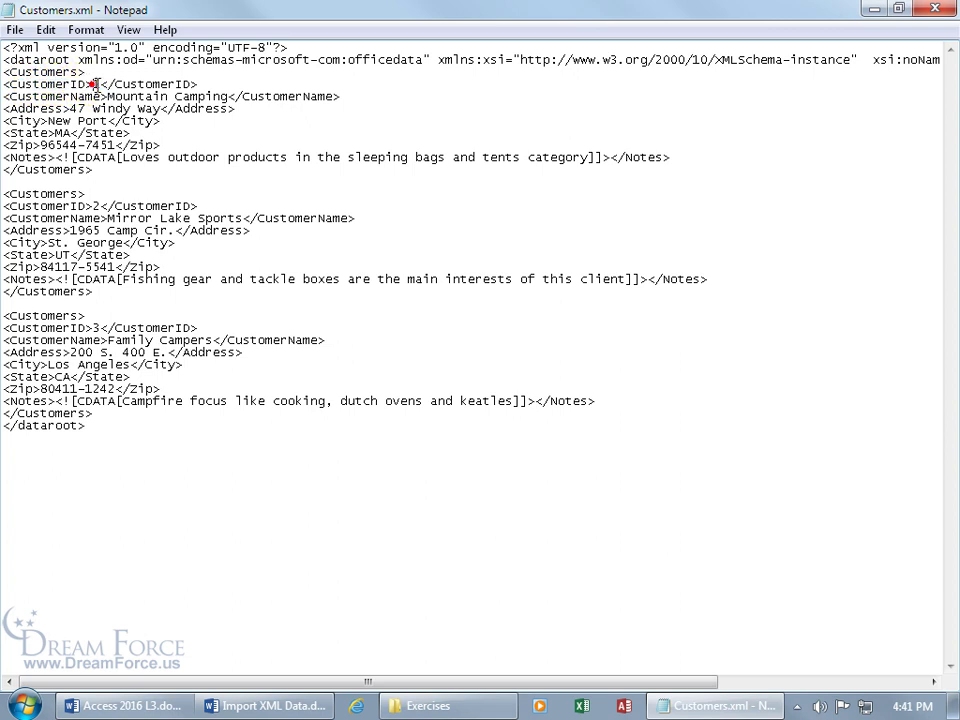
pyautogui.doubleClick(96, 84)
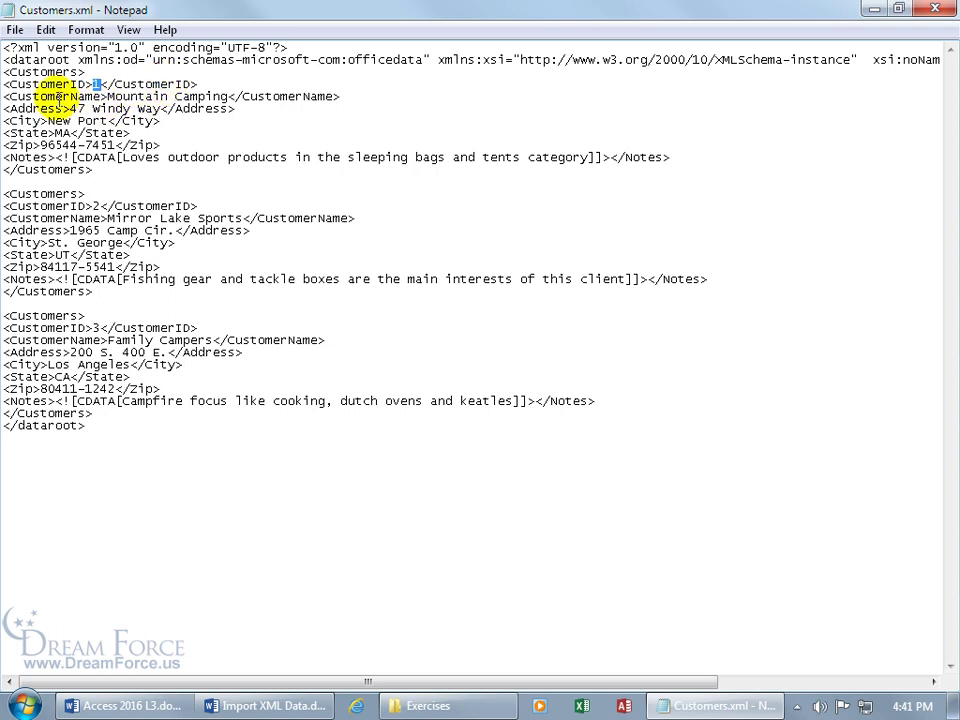
# Step: Examine the first record's name, address, city, state, zip and notes values, and close Customers.xml
pyautogui.moveTo(10, 96); pyautogui.dragTo(100, 96)
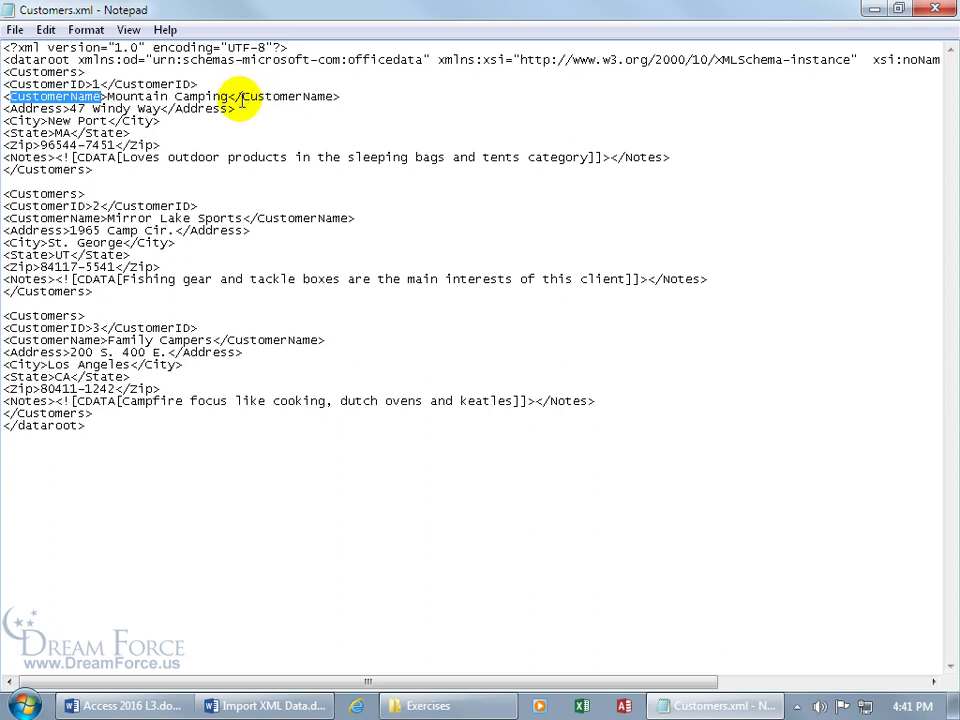
pyautogui.moveTo(108, 96); pyautogui.dragTo(230, 96)
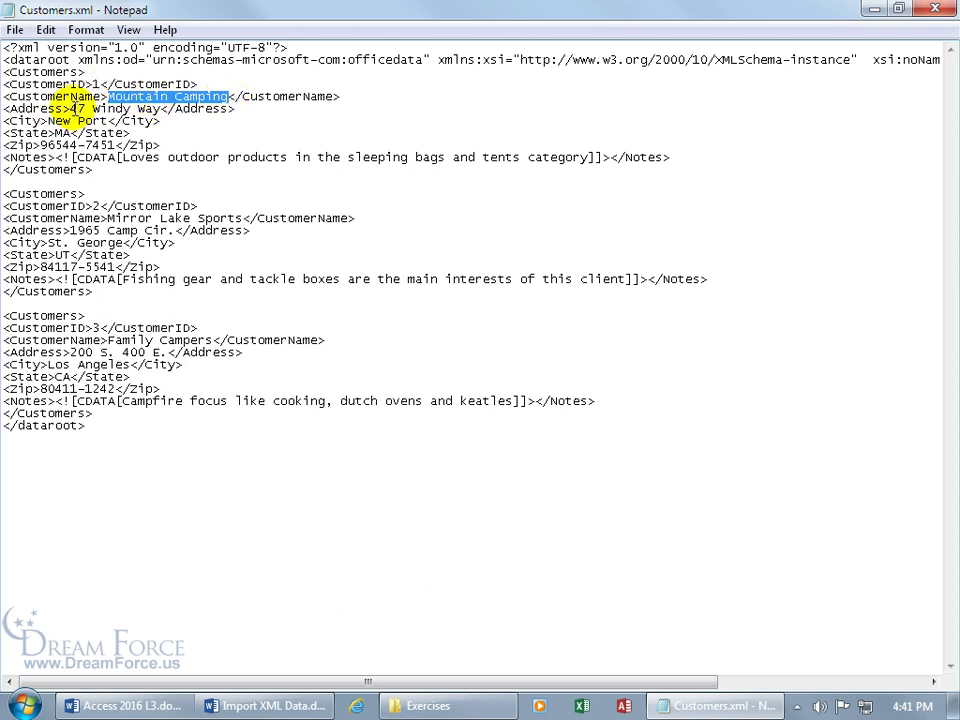
pyautogui.moveTo(70, 108); pyautogui.dragTo(155, 108)
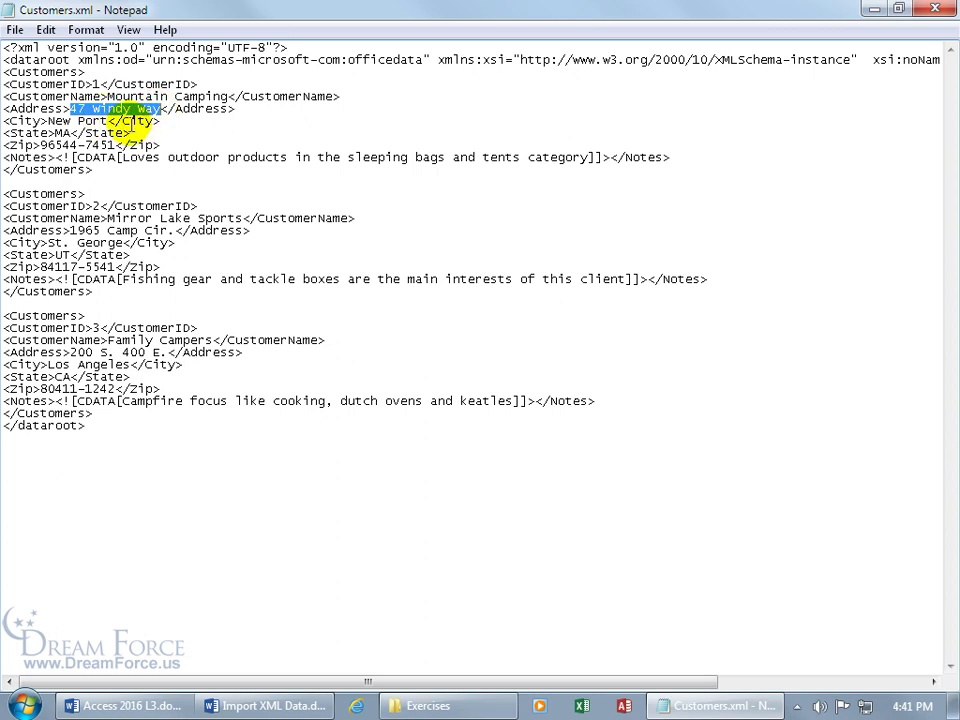
pyautogui.moveTo(48, 121); pyautogui.dragTo(106, 121)
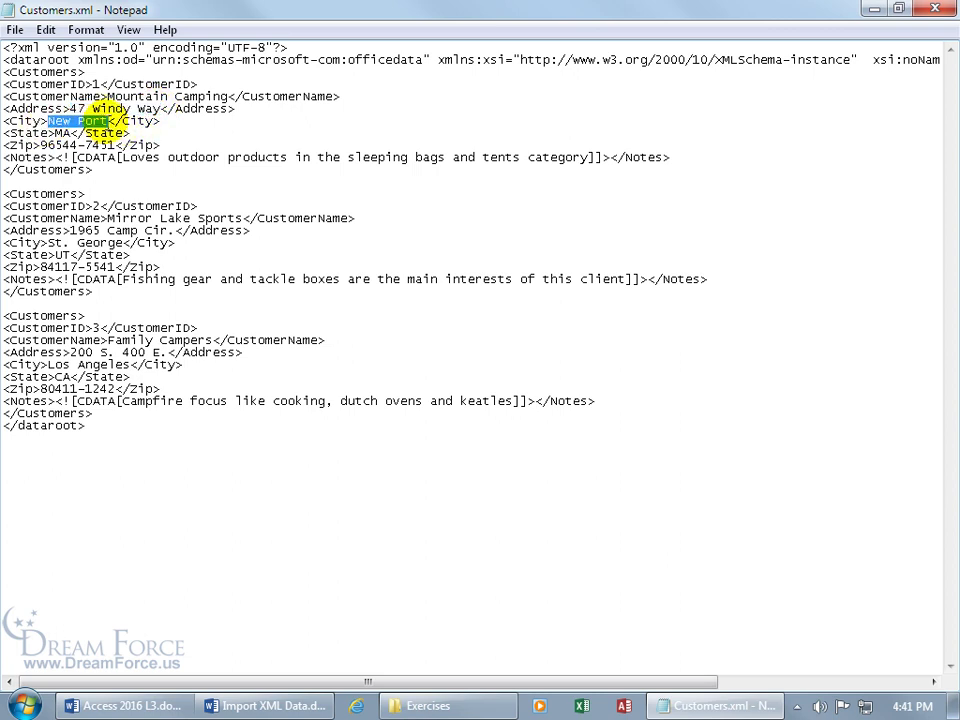
pyautogui.click(57, 131)
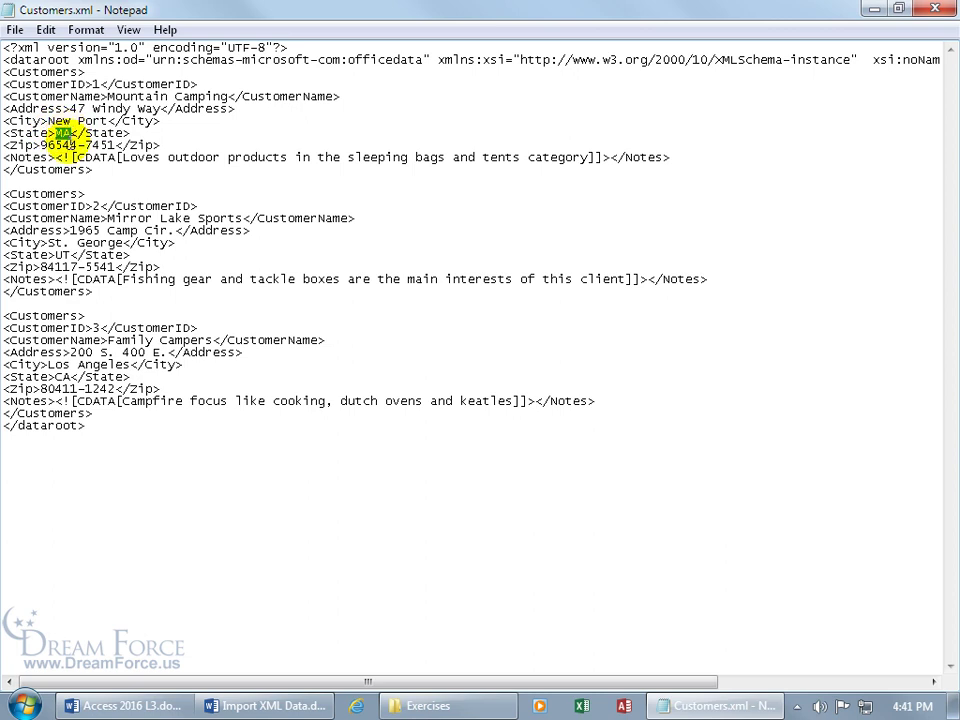
pyautogui.moveTo(40, 145); pyautogui.dragTo(116, 146)
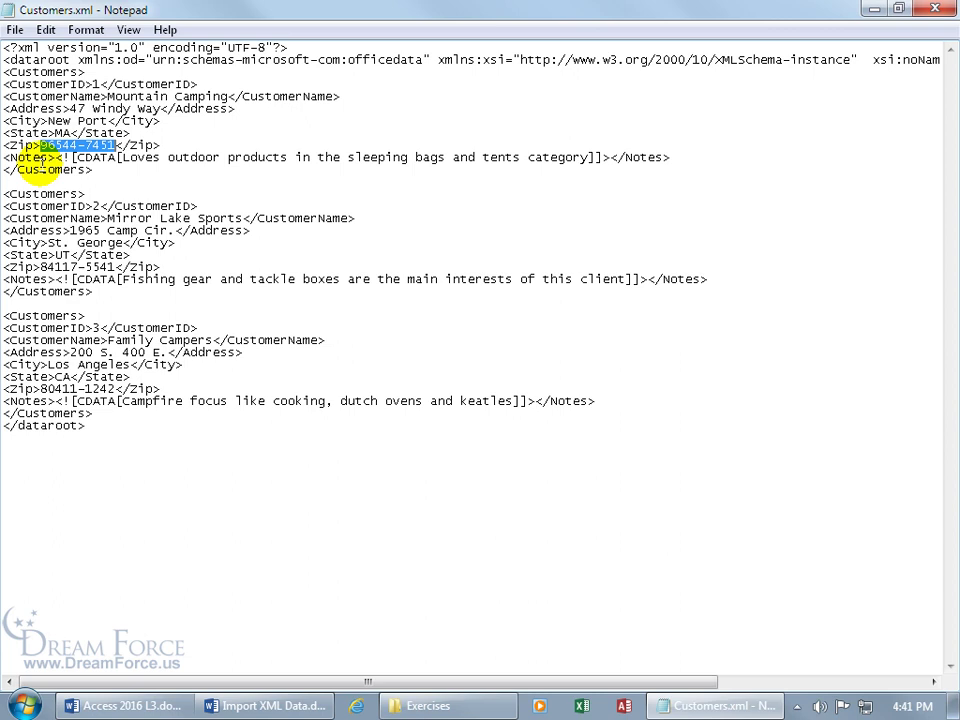
pyautogui.moveTo(121, 157); pyautogui.dragTo(585, 160)
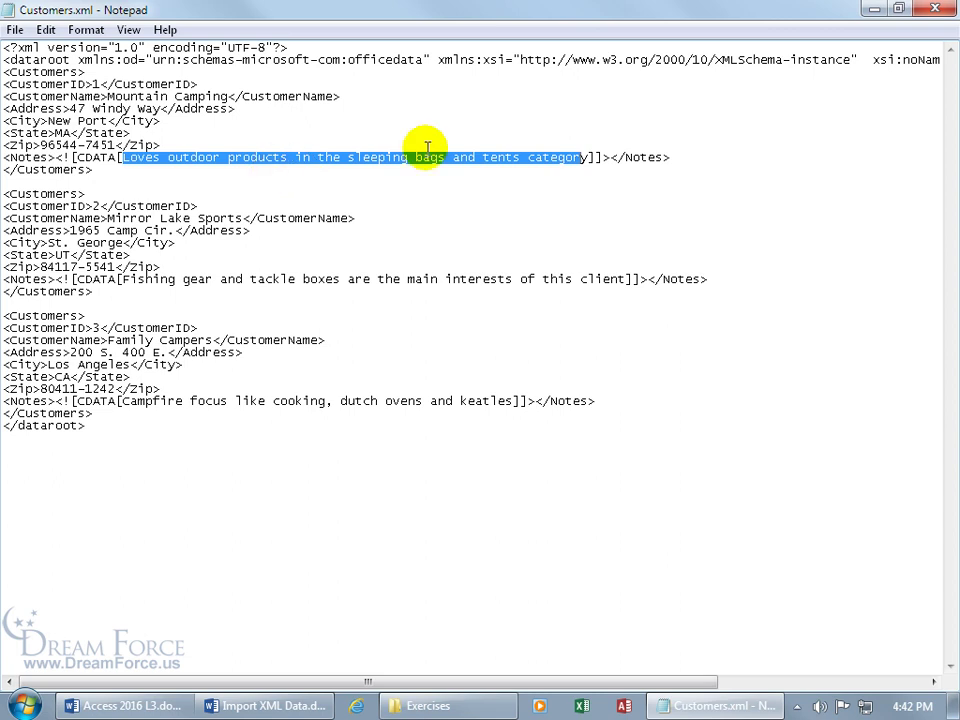
pyautogui.click(936, 10)
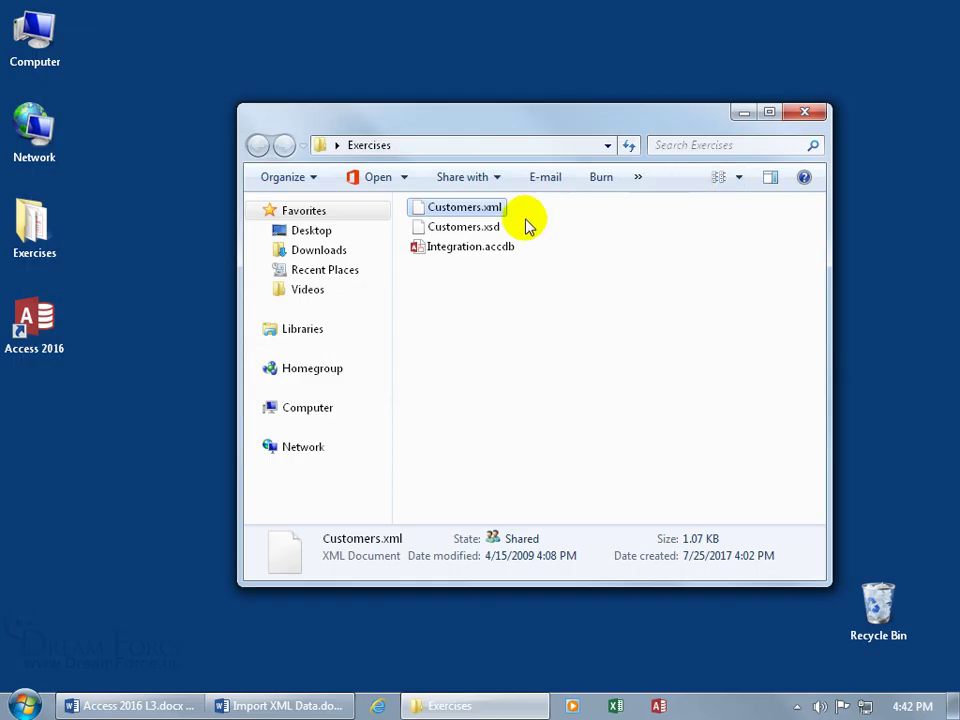
pyautogui.click(455, 230)
pyautogui.rightClick(455, 230)
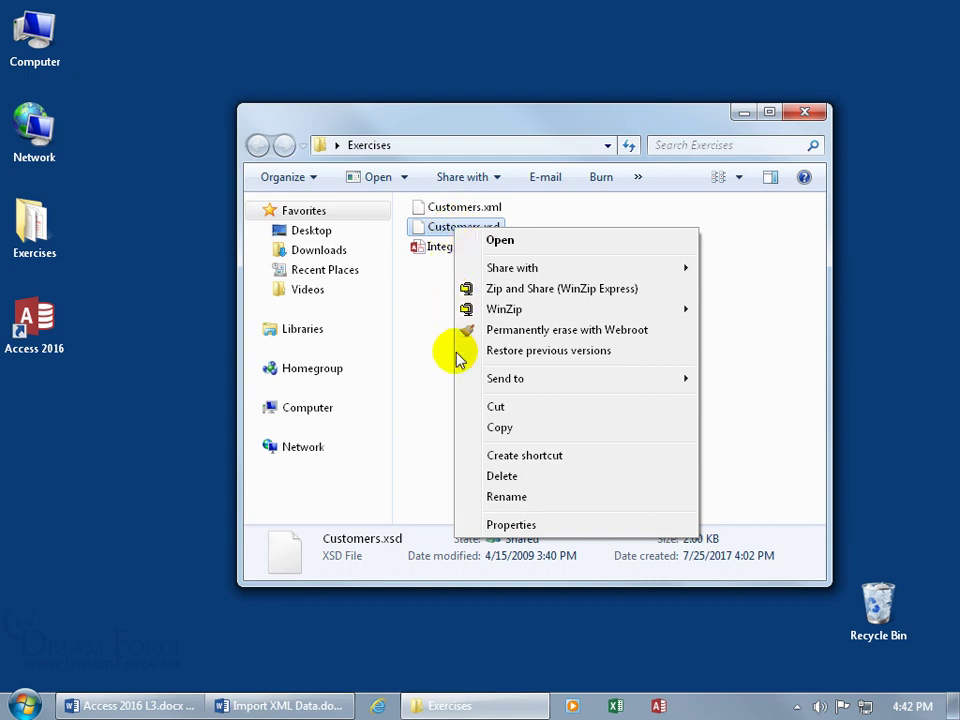
pyautogui.click(423, 292)
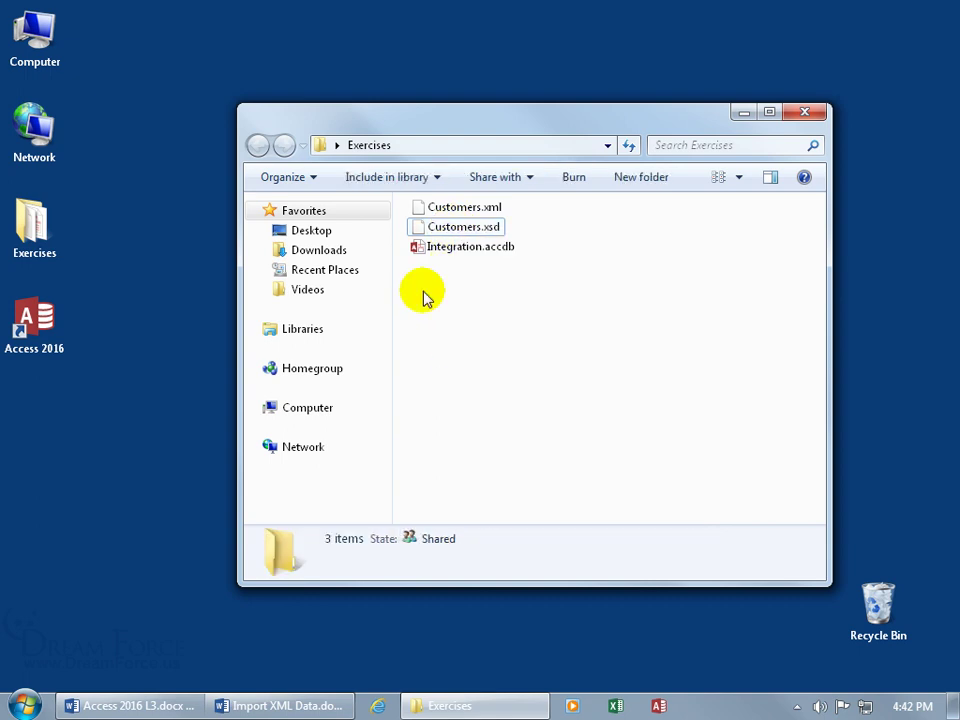
# Step: Launch Notepad and open Customers.xsd from the Exercises folder using the All Files (*.*) filter, with the window maximized
pyautogui.click(30, 688)
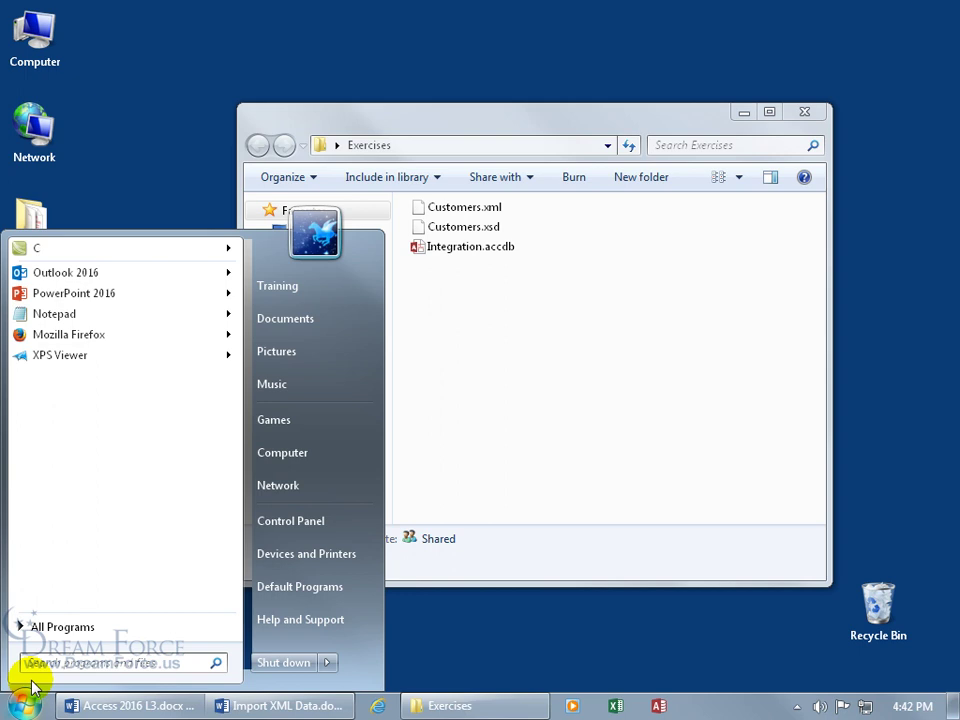
pyautogui.click(54, 314)
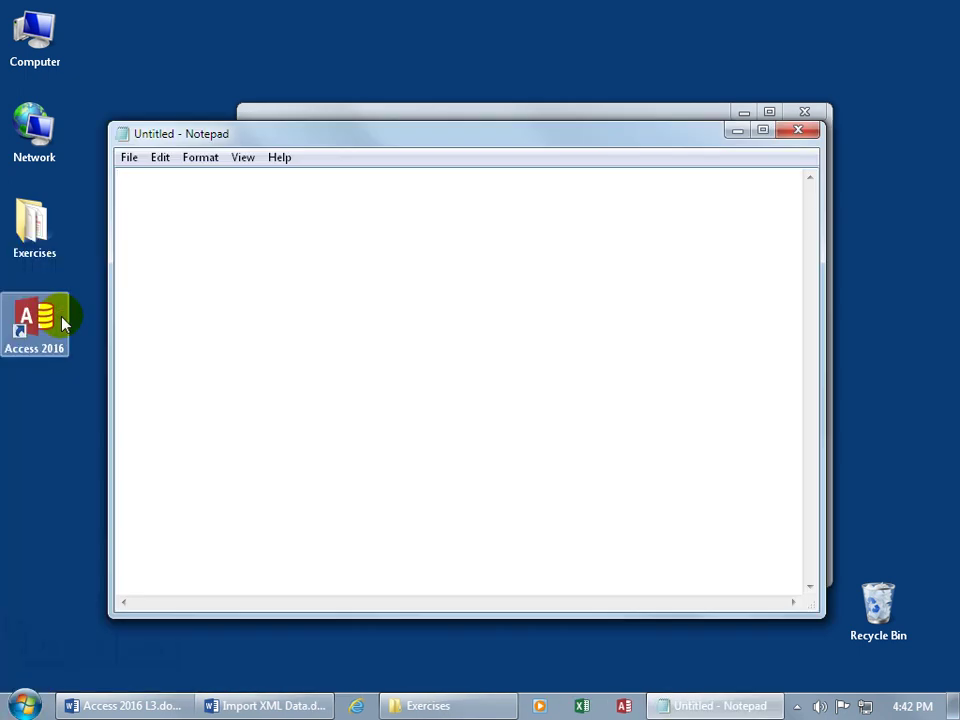
pyautogui.click(129, 157)
pyautogui.click(148, 201)
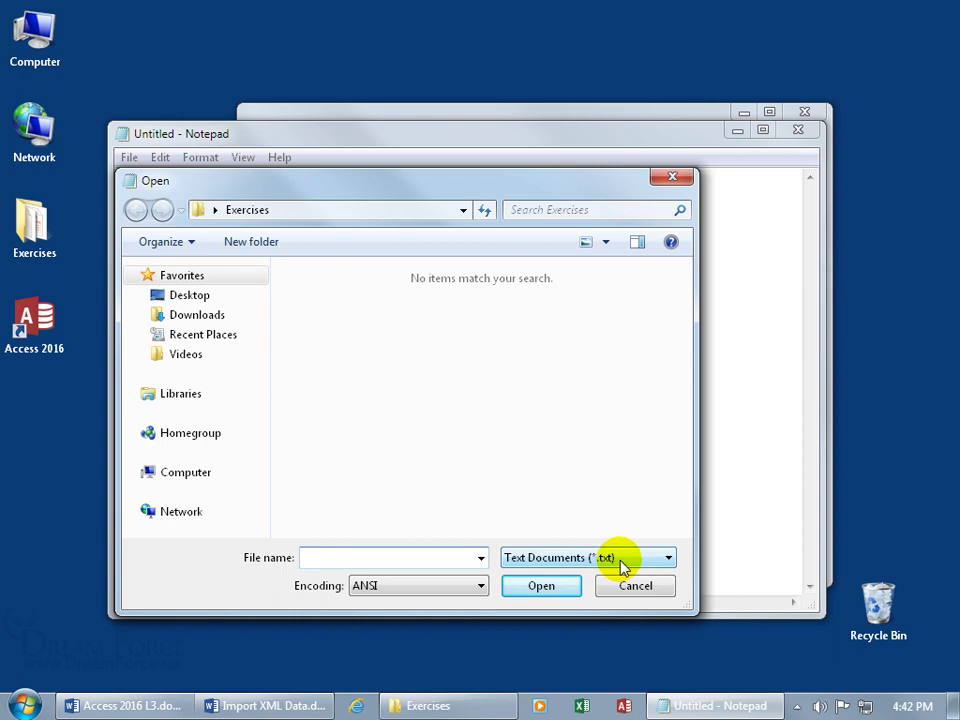
pyautogui.moveTo(489, 191)
pyautogui.mouseDown()
pyautogui.moveTo(494, 300)
pyautogui.moveTo(499, 204)
pyautogui.mouseUp()
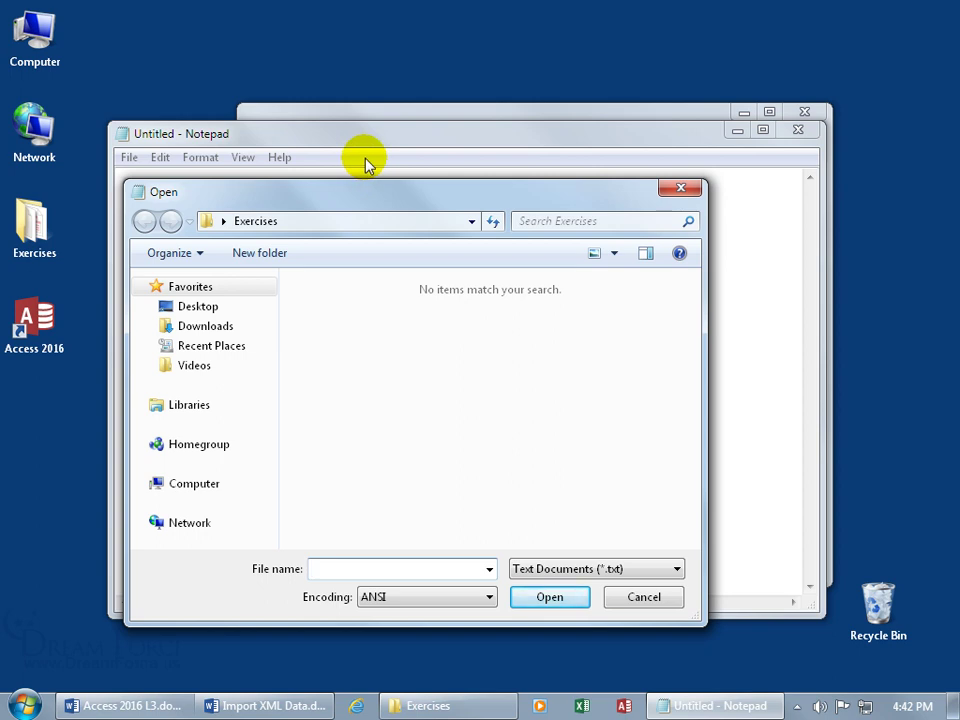
pyautogui.click(617, 570)
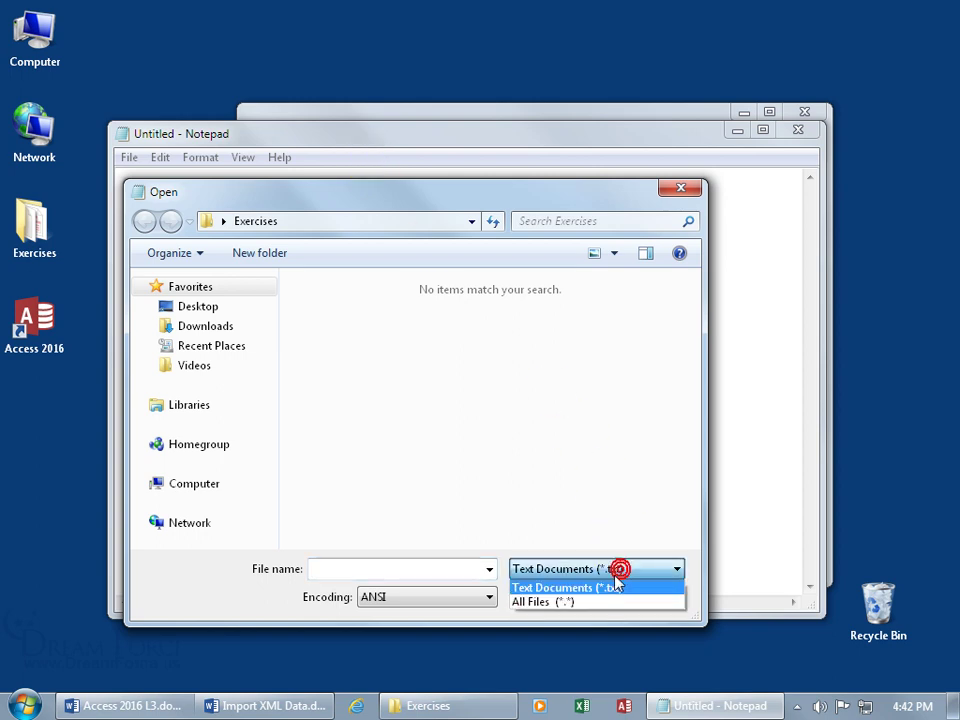
pyautogui.click(586, 602)
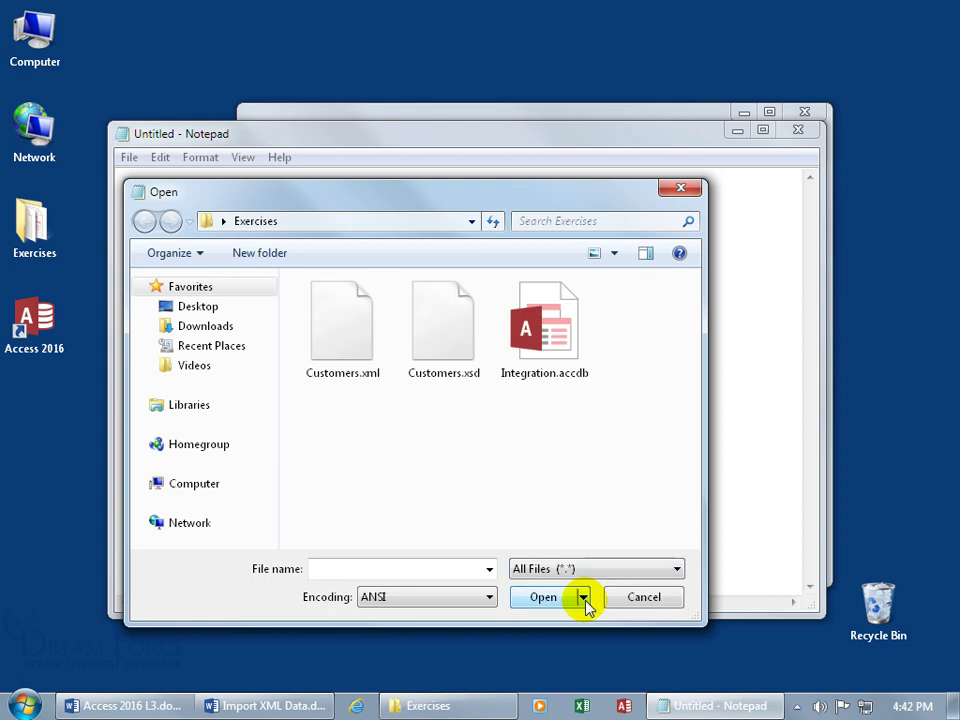
pyautogui.doubleClick(444, 358)
pyautogui.click(762, 130)
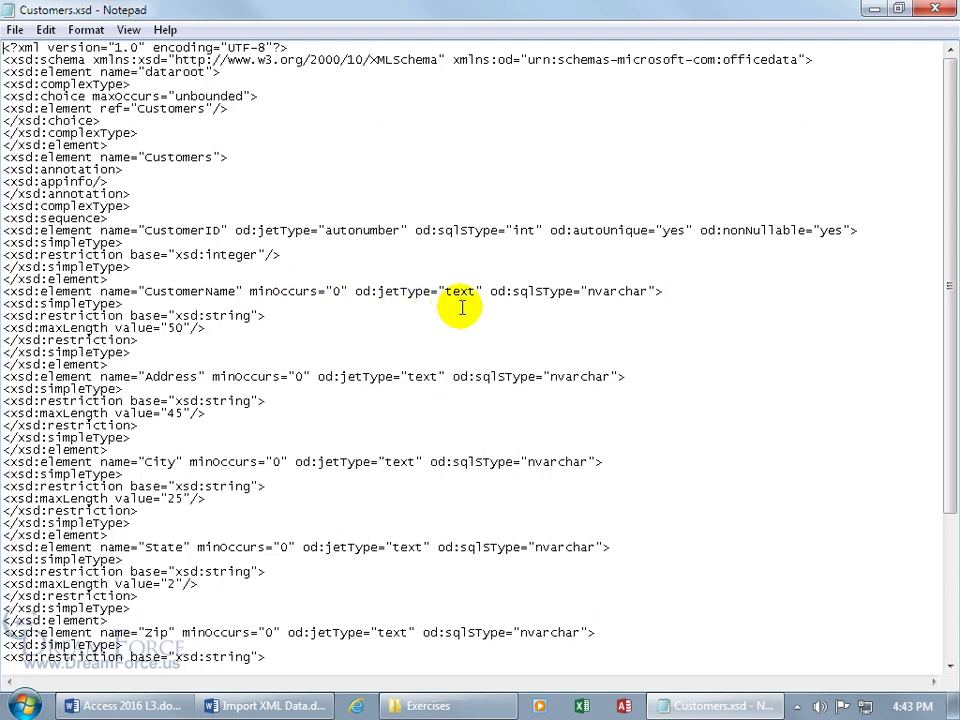
# Step: Examine the maxLength values of the CustomerName and Address elements in the schema
pyautogui.doubleClick(172, 328)
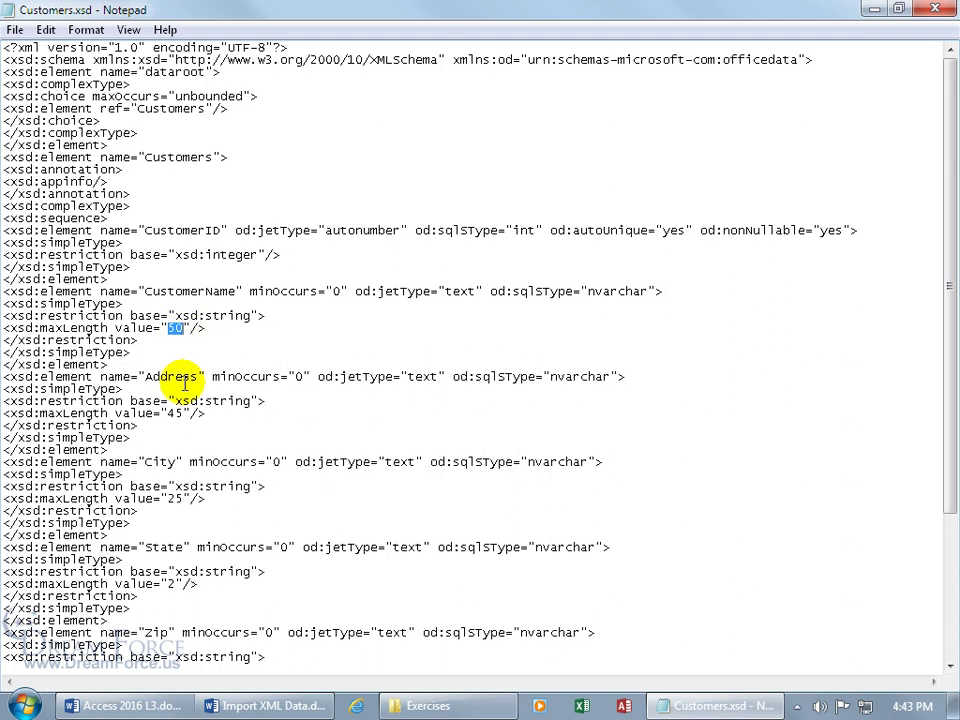
pyautogui.scroll(-2, 185, 383)
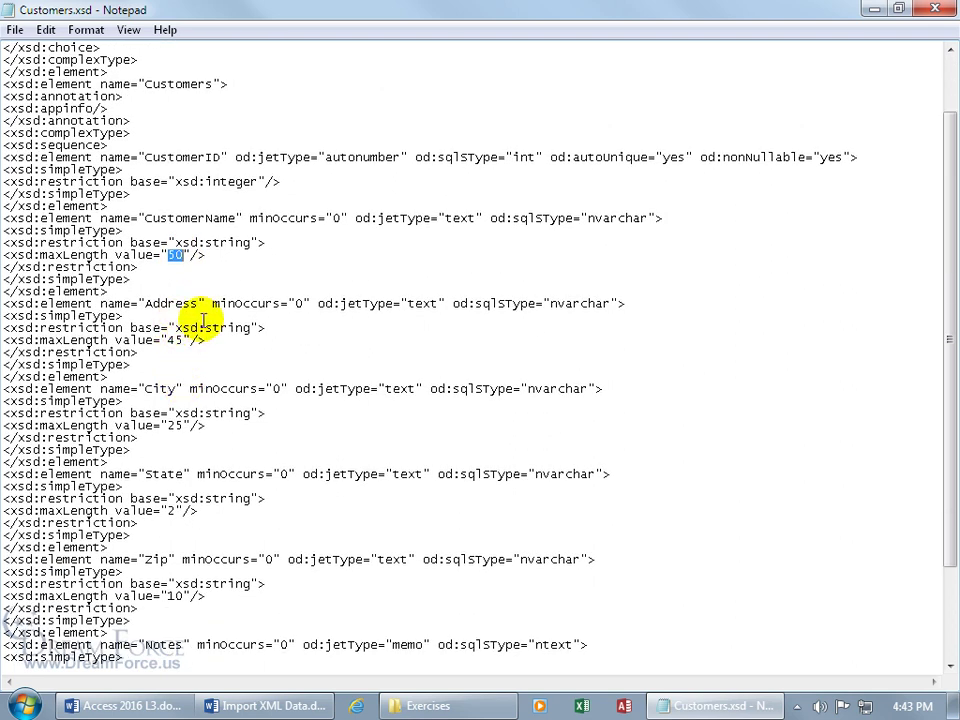
pyautogui.doubleClick(176, 341)
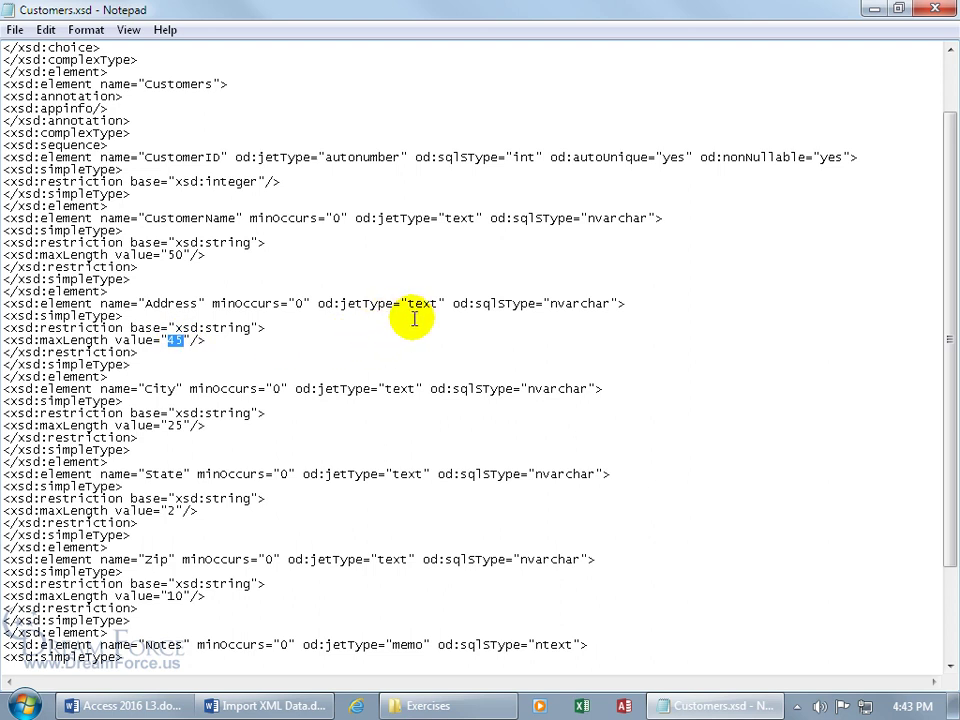
# Step: Examine the City, State, Zip and Notes elements and their maxLength values in the schema, and close Customers.xsd
pyautogui.scroll(-3, 395, 470)
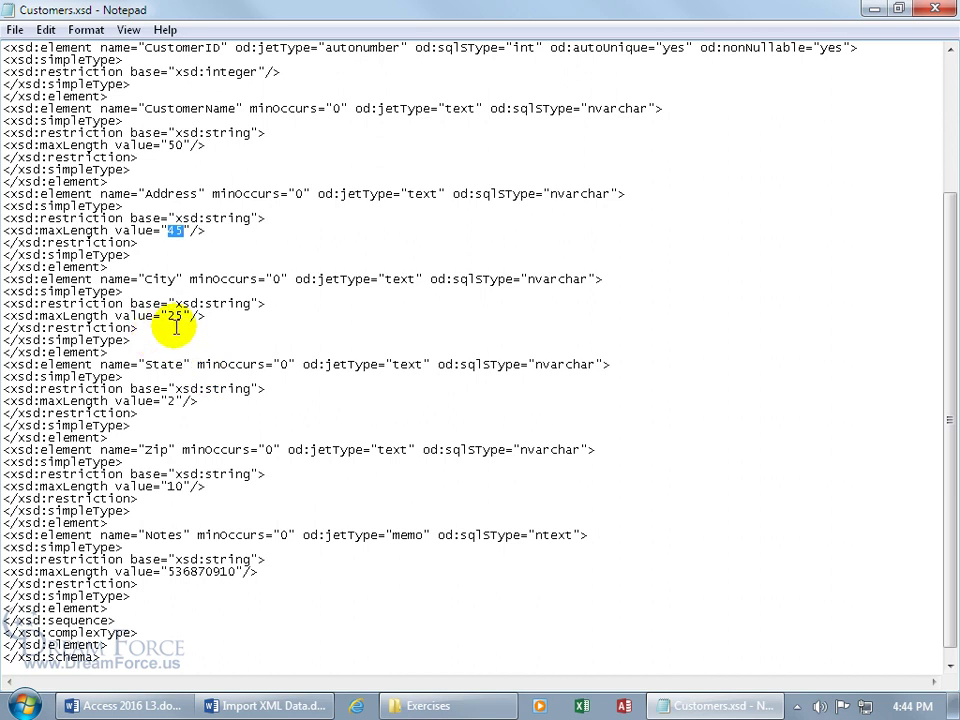
pyautogui.click(936, 9)
pyautogui.click(553, 289)
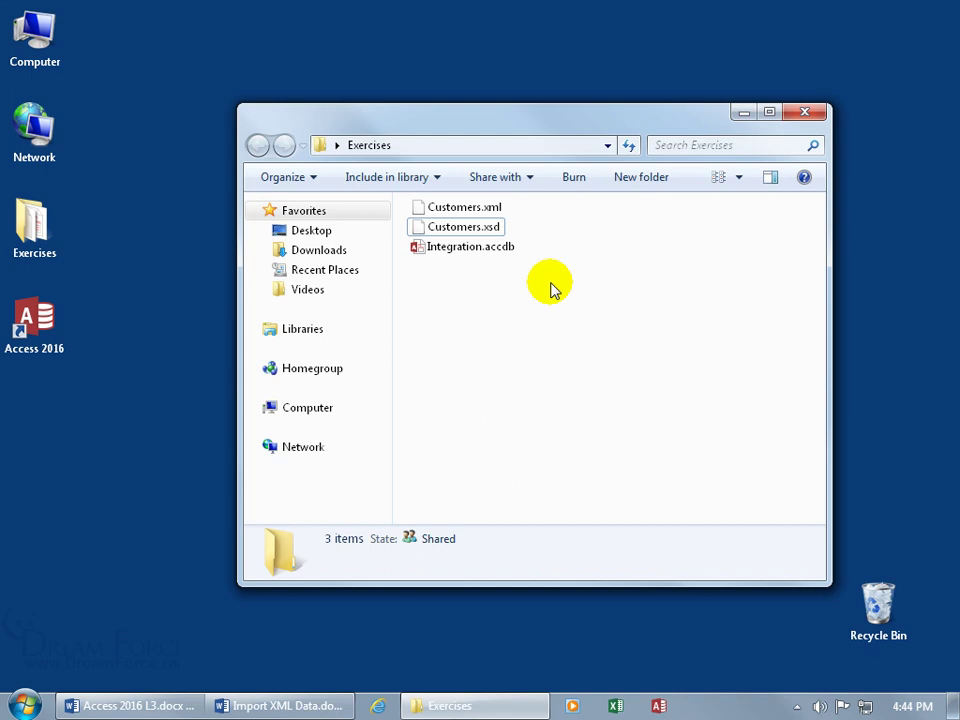
# Step: Review which programs are offered for opening Customers.xml, and dismiss the choices
pyautogui.click(497, 208)
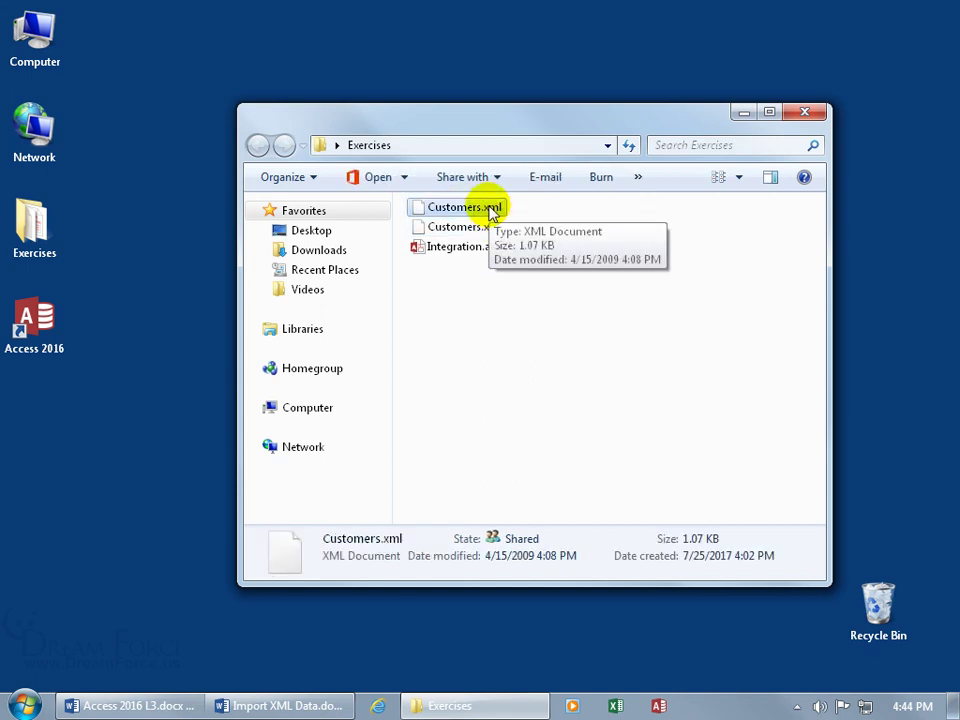
pyautogui.rightClick(491, 209)
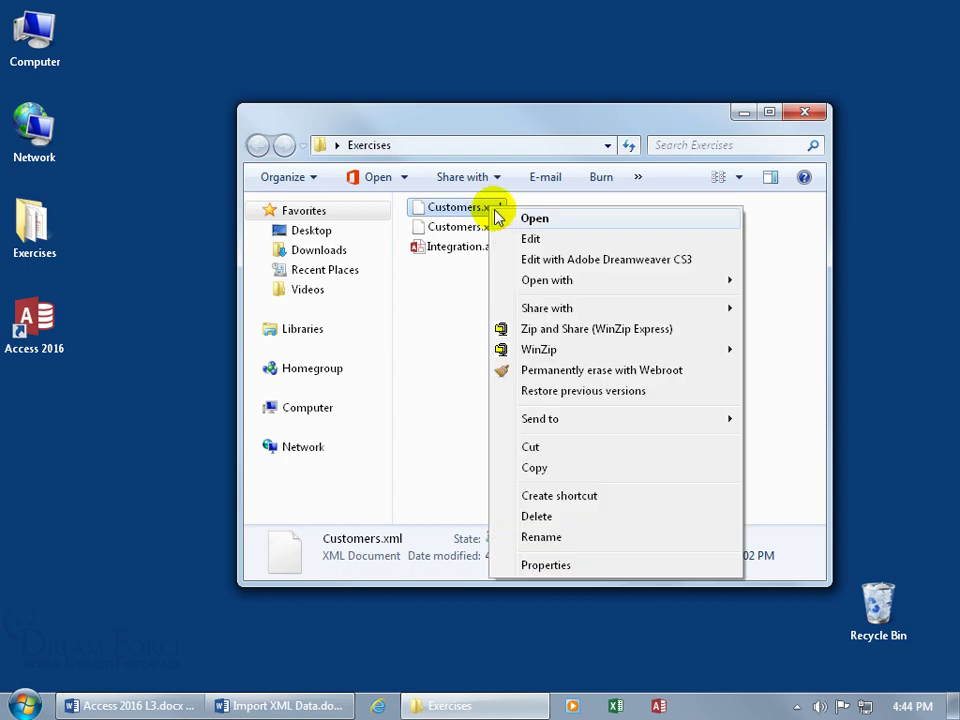
pyautogui.moveTo(530, 281)
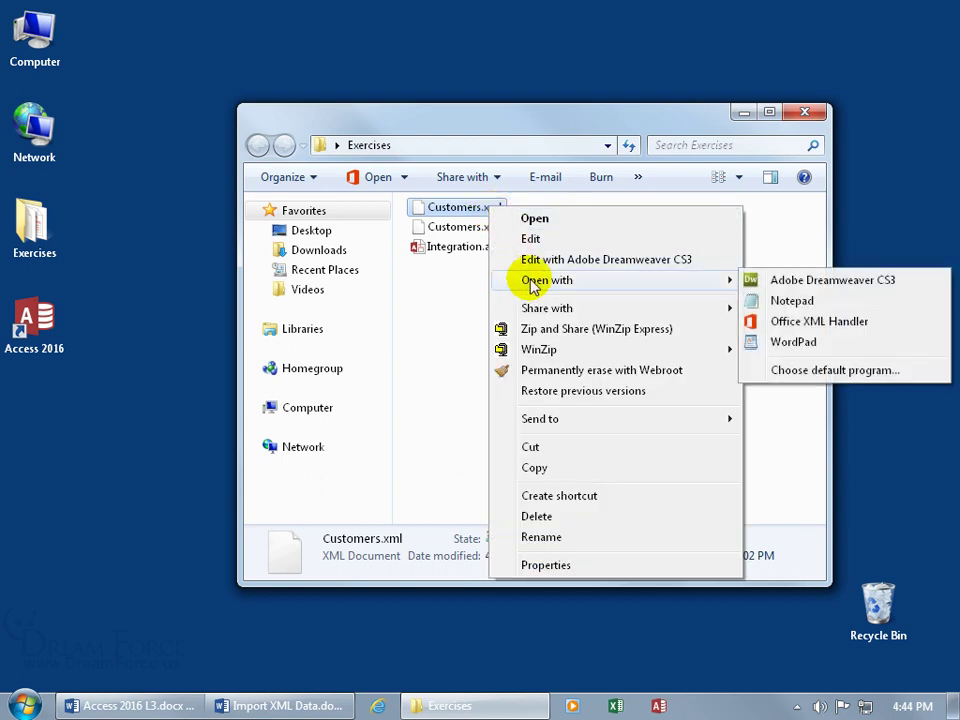
pyautogui.click(789, 300)
pyautogui.click(762, 130)
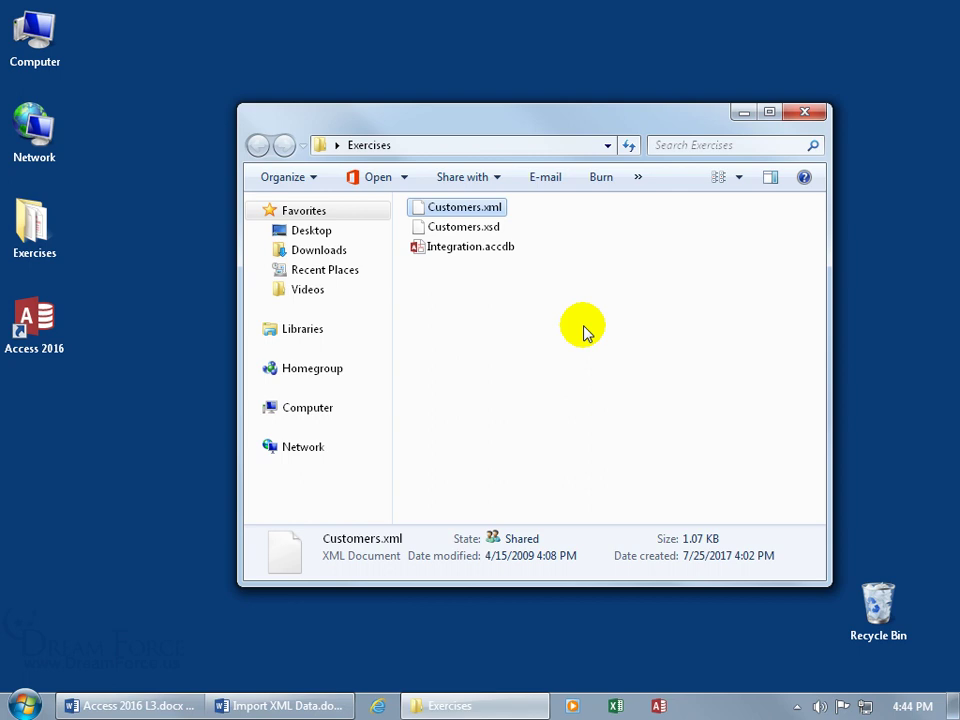
# Step: Open the Integration.accdb database in Access and start an import of external data from an XML file
pyautogui.click(463, 250)
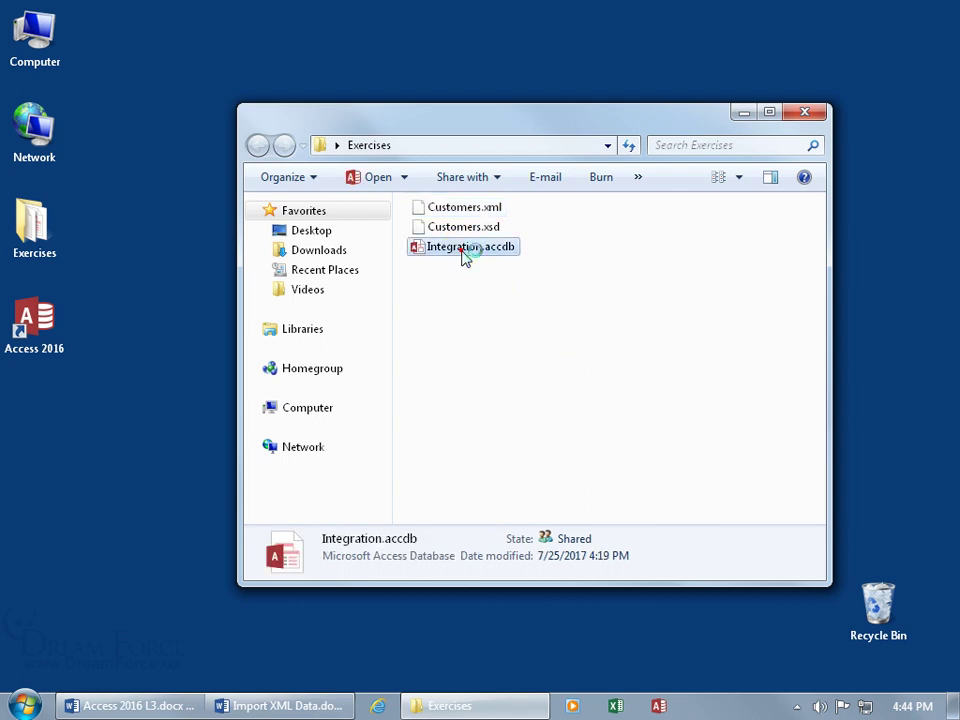
pyautogui.doubleClick(465, 252)
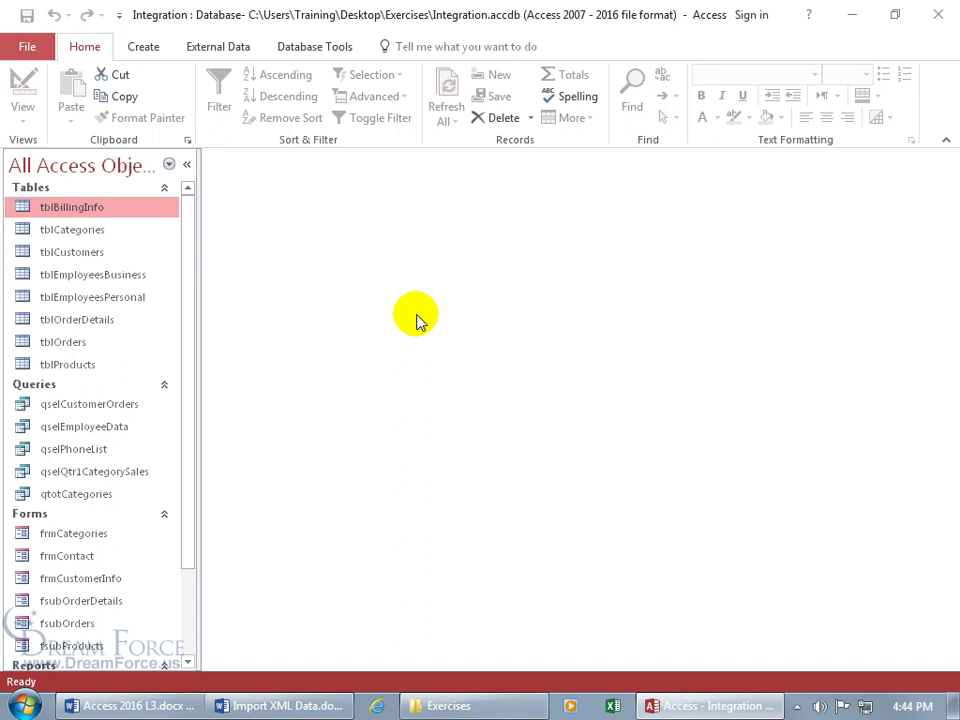
pyautogui.click(241, 50)
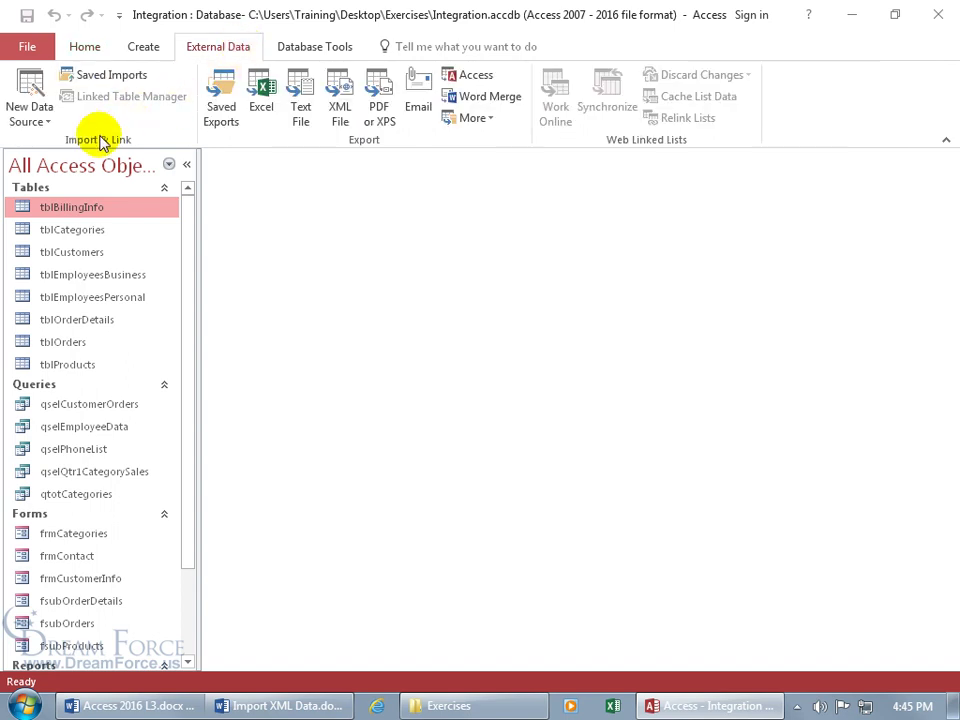
pyautogui.click(33, 118)
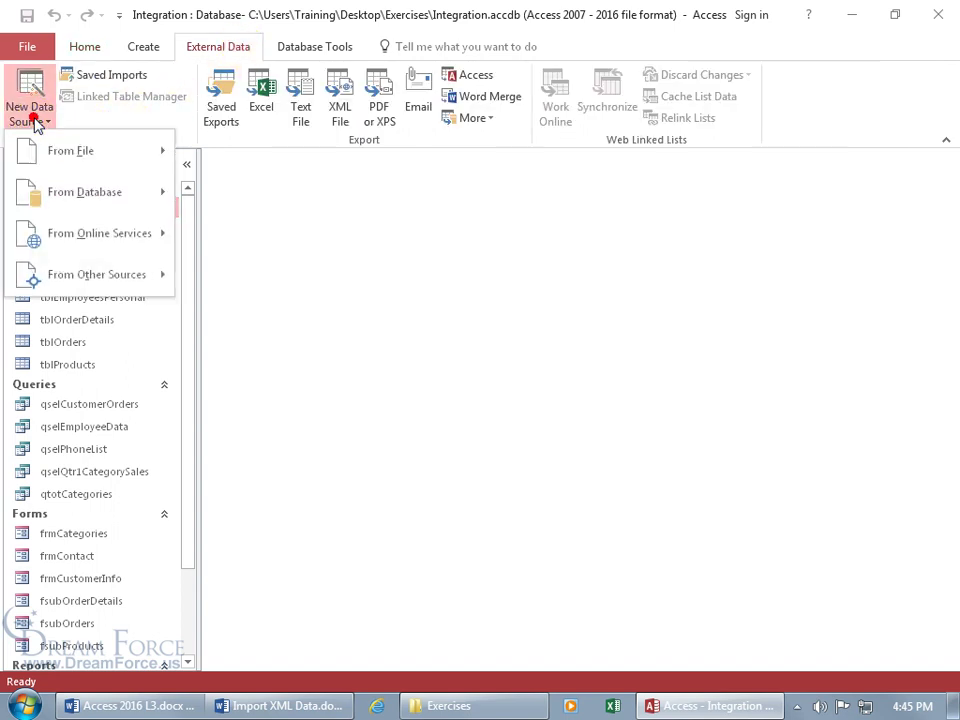
pyautogui.moveTo(38, 150)
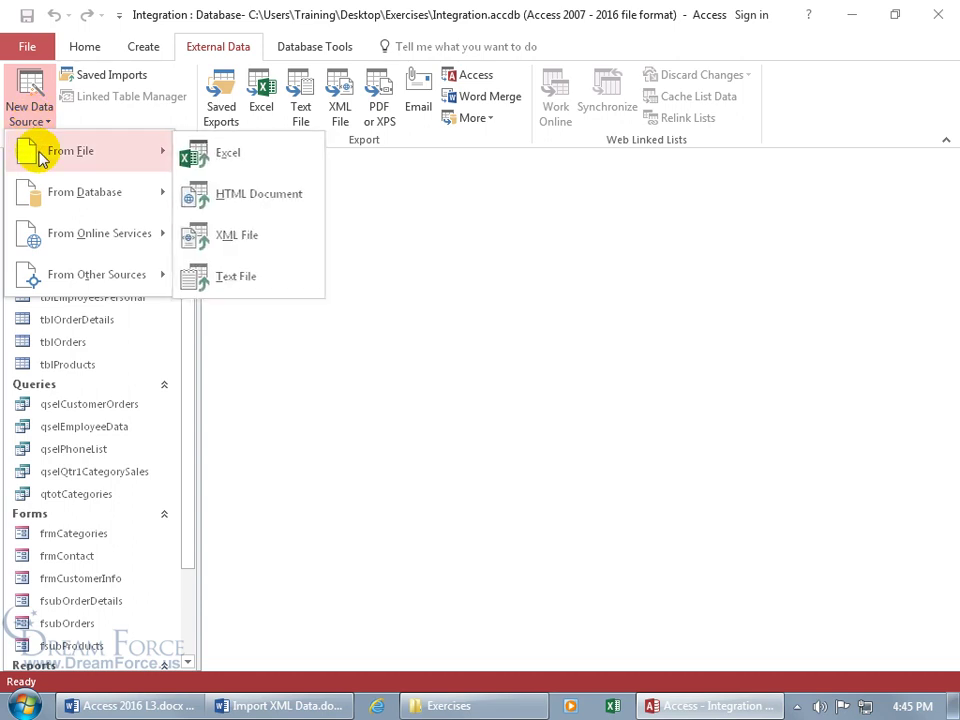
pyautogui.click(236, 240)
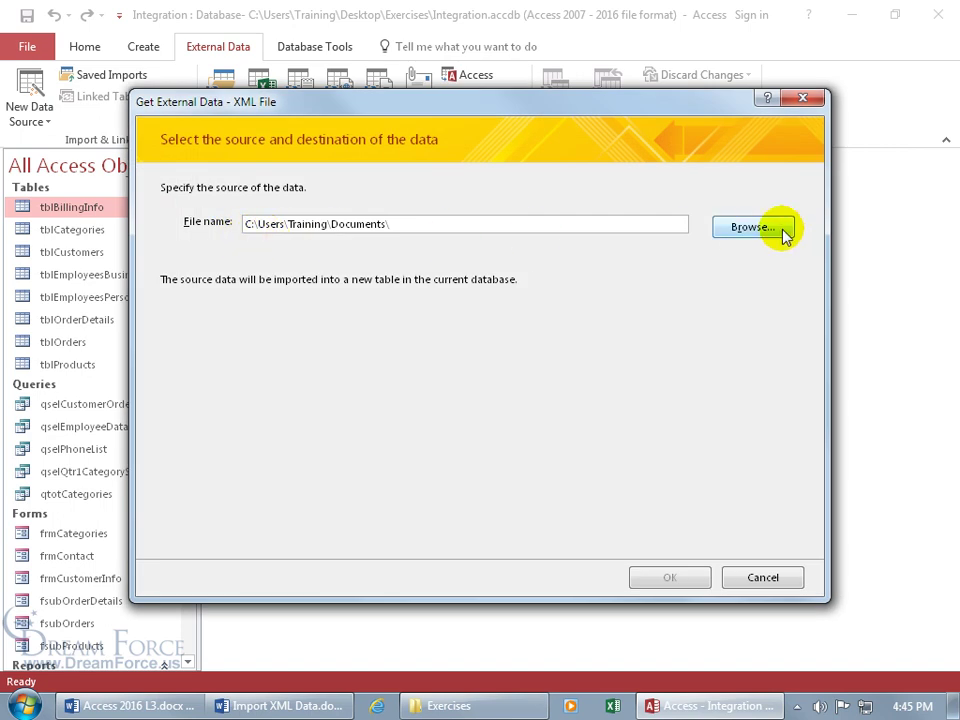
# Step: Choose Customers.xml from the Exercises folder on the Desktop as the import source and accept it
pyautogui.click(781, 230)
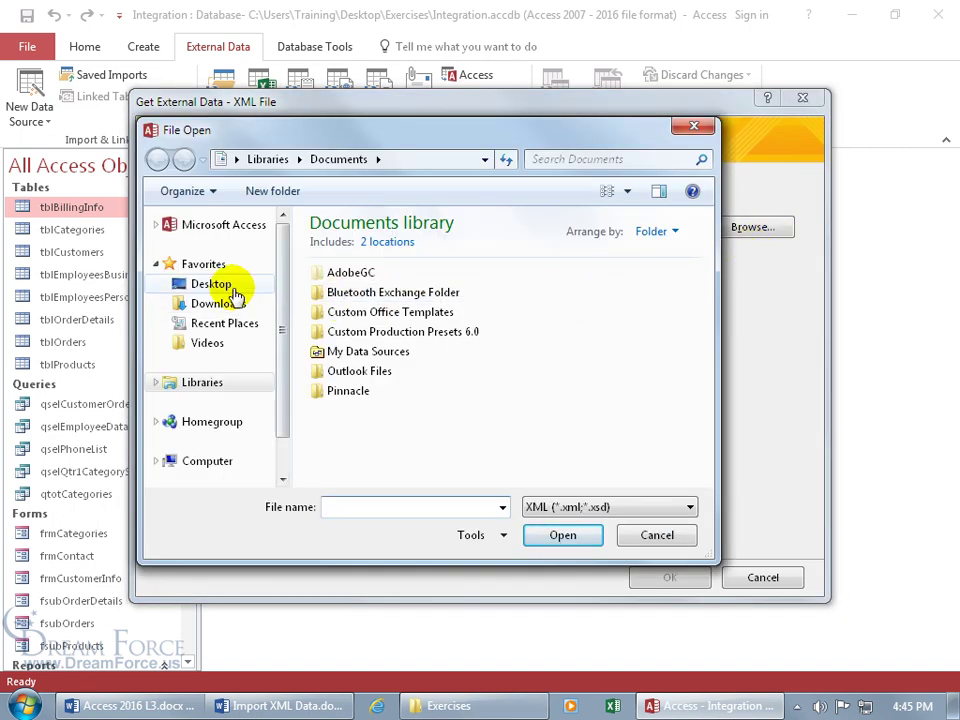
pyautogui.click(222, 284)
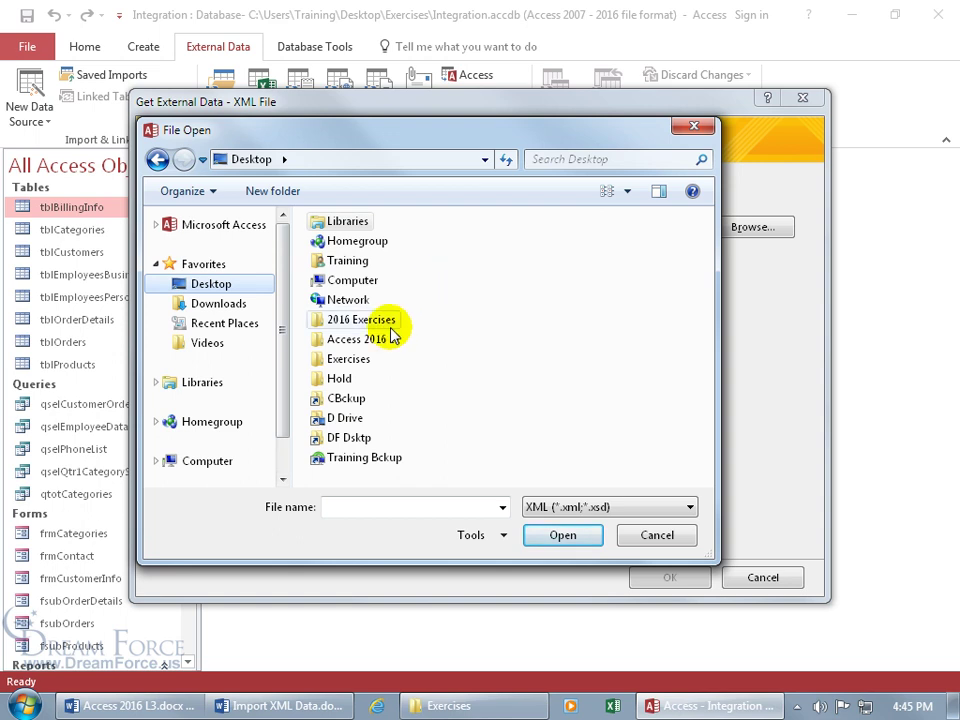
pyautogui.doubleClick(355, 359)
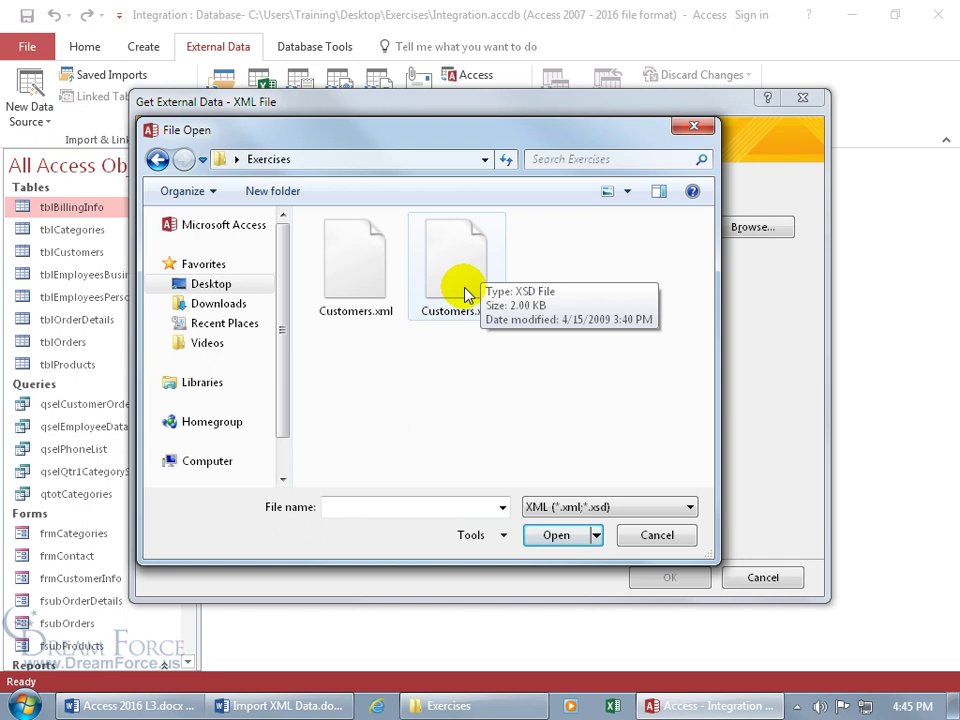
pyautogui.click(365, 288)
pyautogui.doubleClick(365, 288)
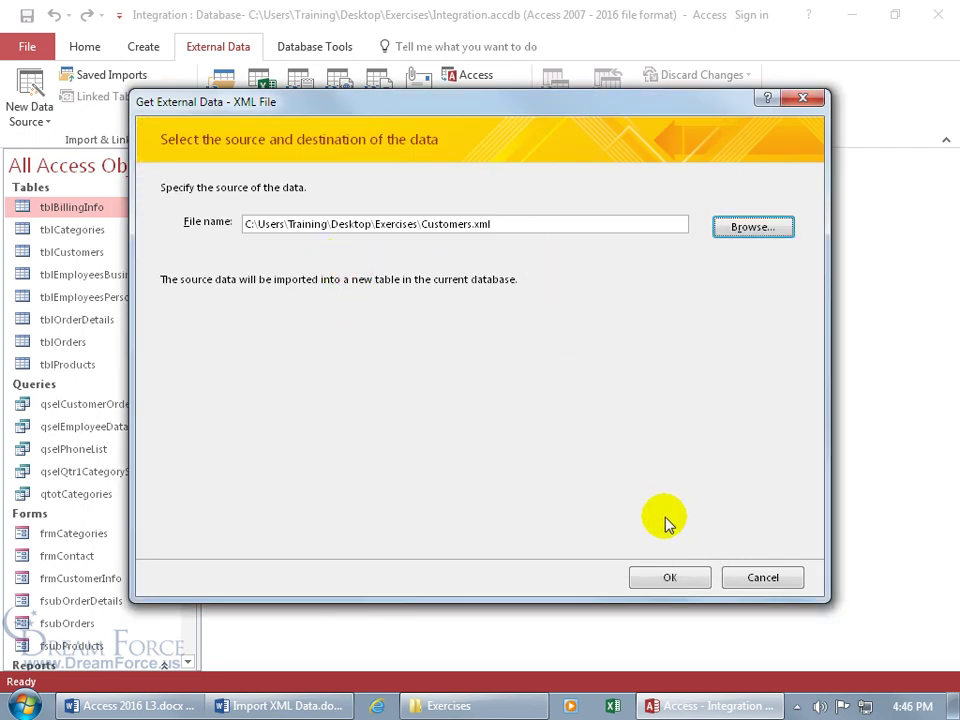
pyautogui.click(669, 577)
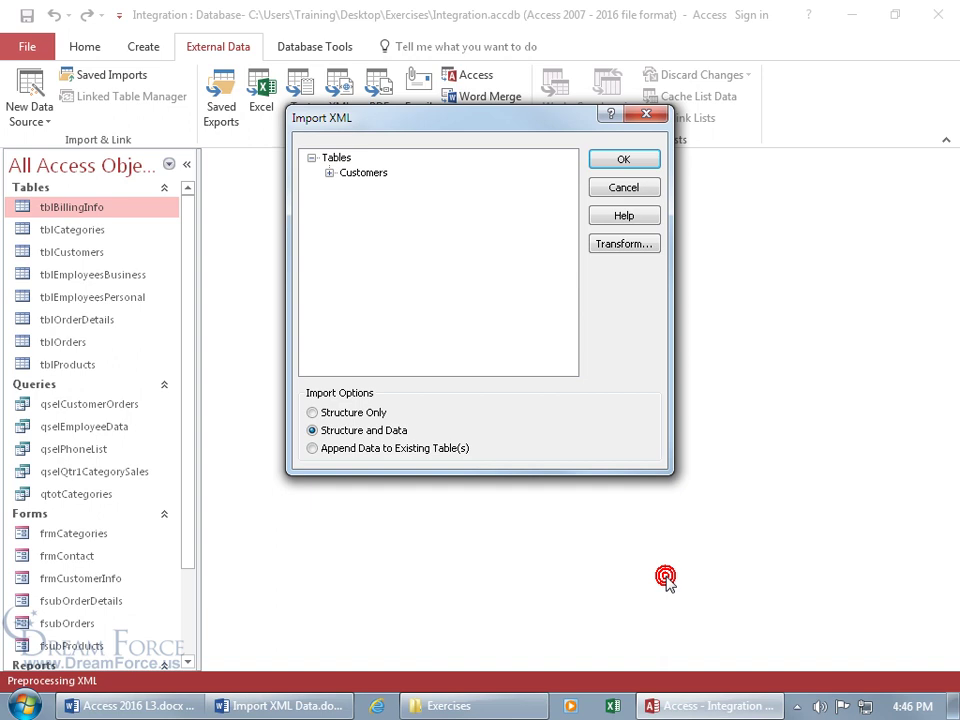
# Step: Expand the Customers table's field list, import it with Structure and Data, and finish without saving the import steps
pyautogui.click(330, 175)
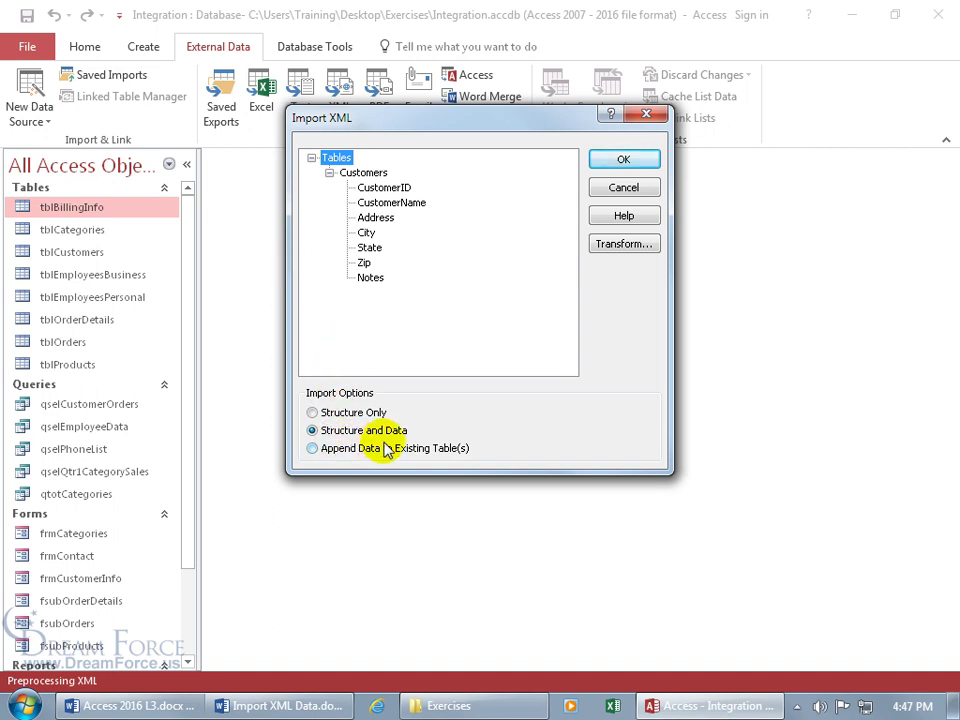
pyautogui.click(622, 165)
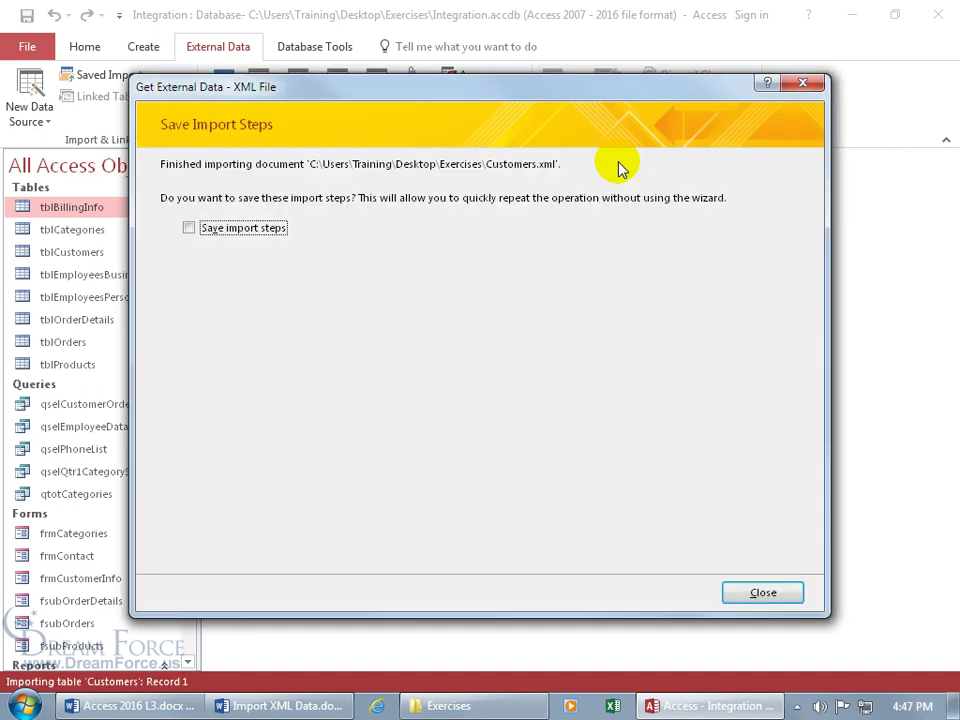
pyautogui.click(752, 591)
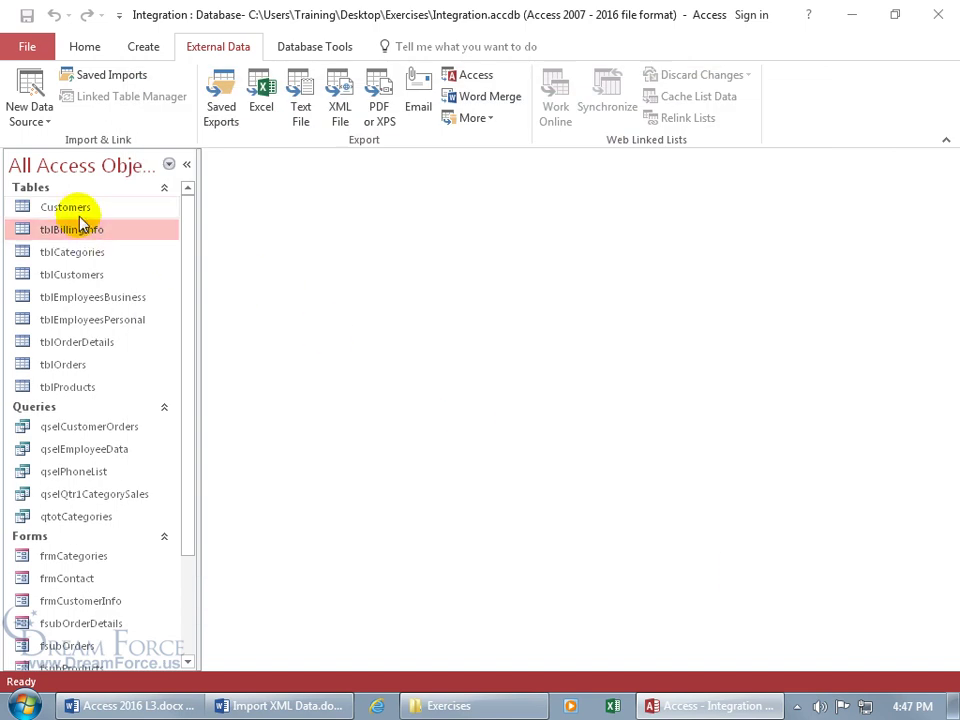
# Step: Locate the imported Customers table alongside tblCustomers and open it to view its records
pyautogui.click(77, 210)
pyautogui.click(49, 275)
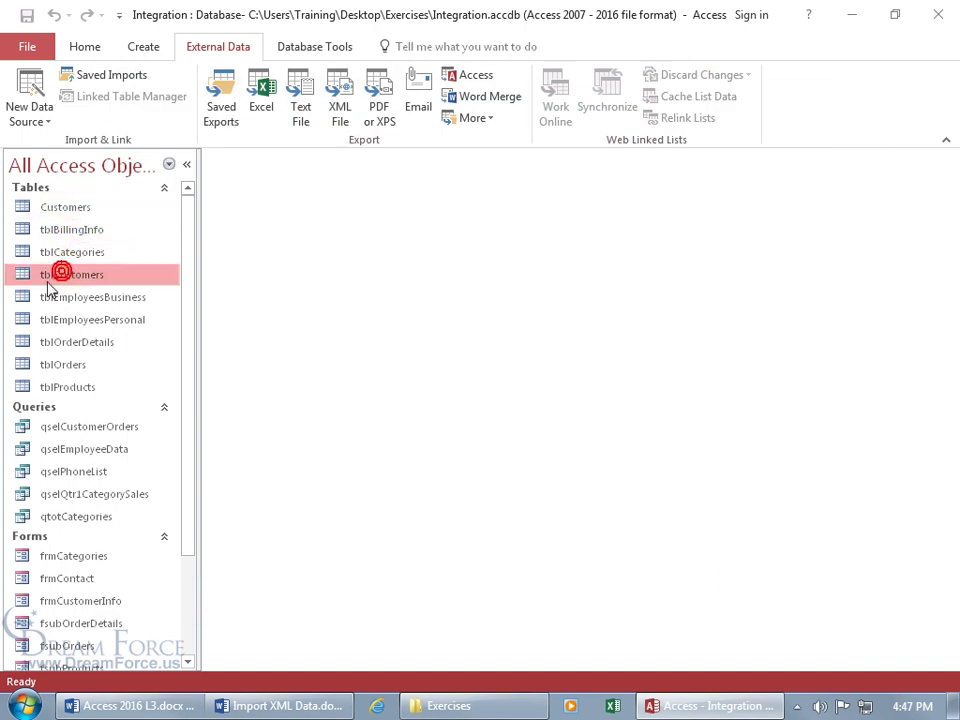
pyautogui.click(72, 212)
pyautogui.doubleClick(73, 214)
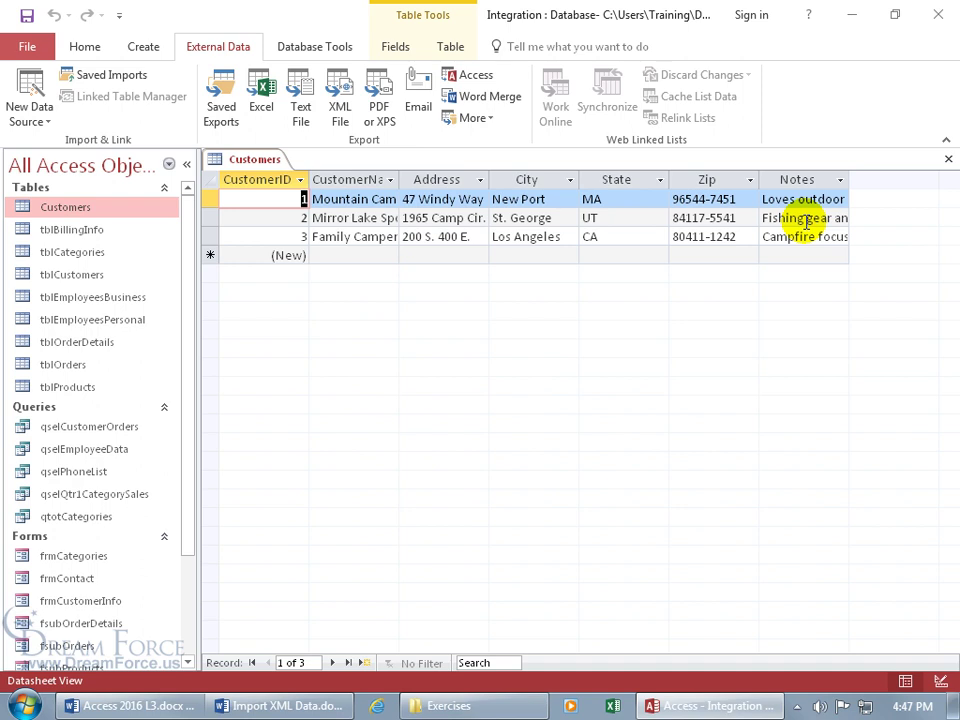
# Step: Switch the Customers table to Design View and examine the Notes field's data type and the available alternatives
pyautogui.rightClick(254, 162)
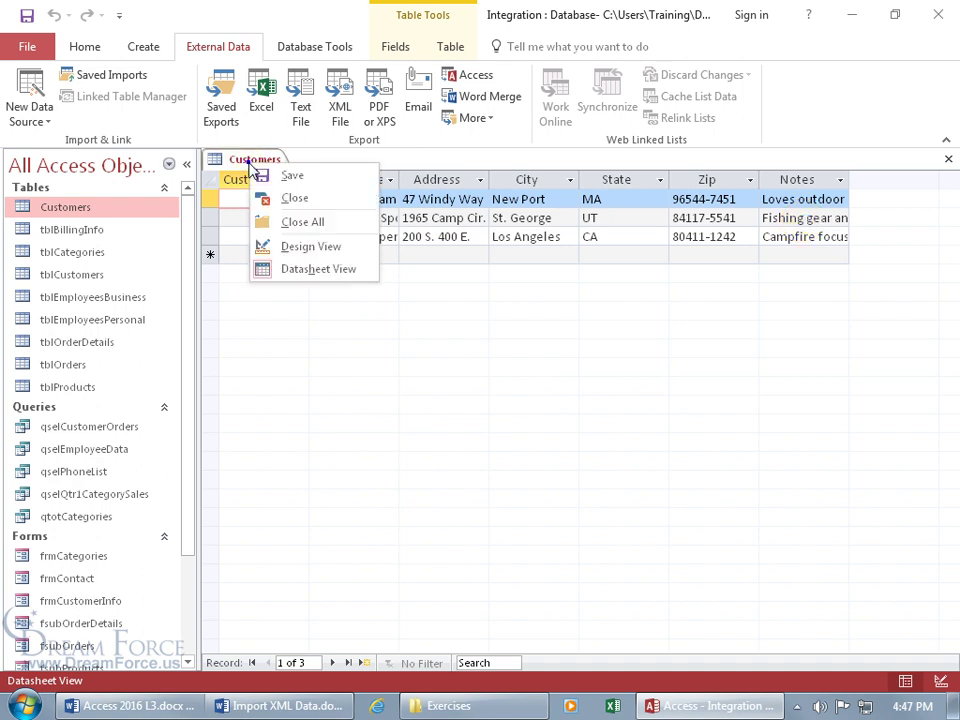
pyautogui.click(293, 247)
pyautogui.click(428, 306)
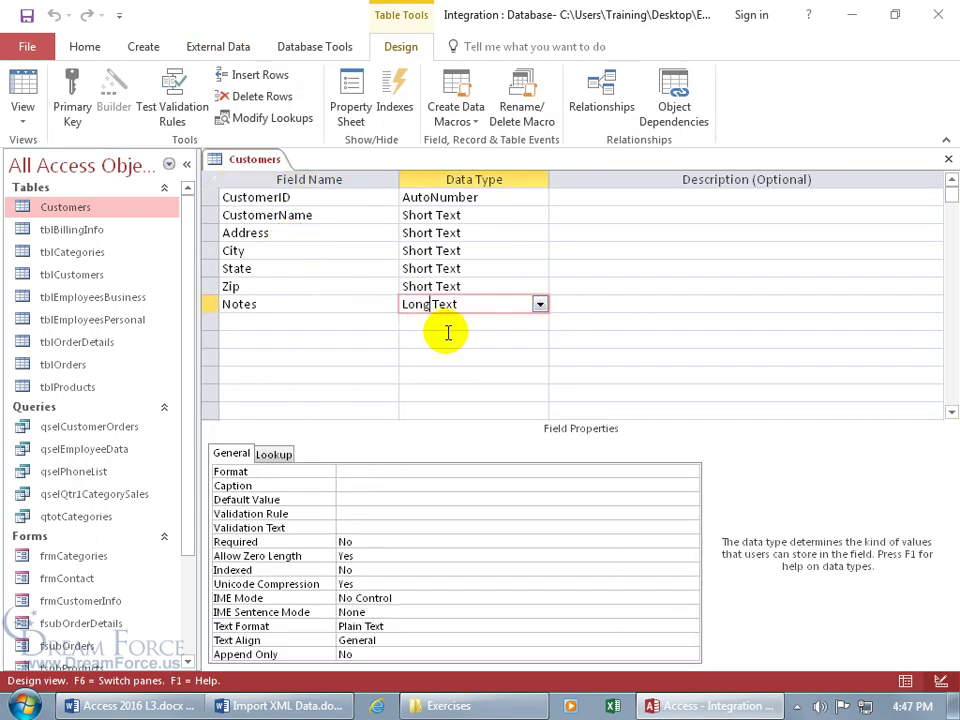
pyautogui.click(540, 305)
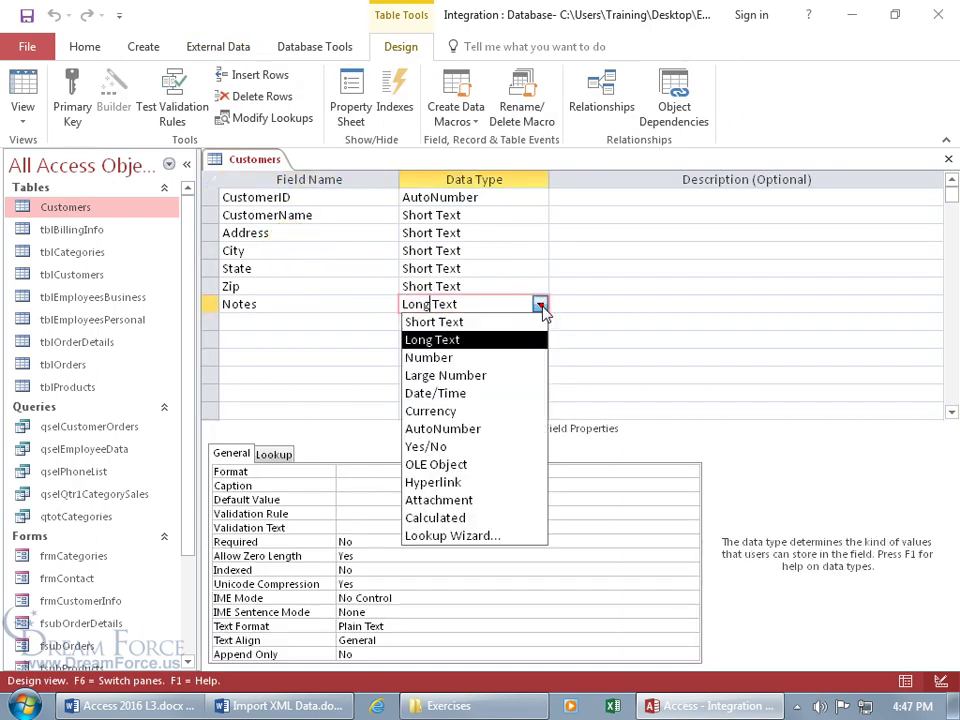
pyautogui.click(352, 321)
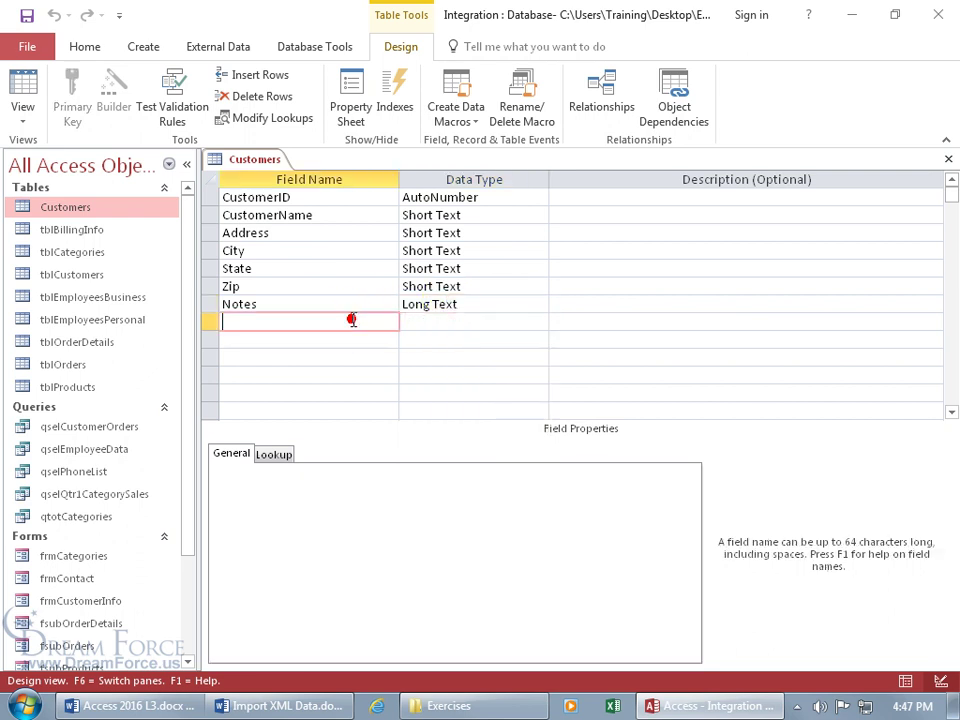
# Step: Return the Customers table to Datasheet View and widen the Notes column to show more of its text
pyautogui.rightClick(256, 162)
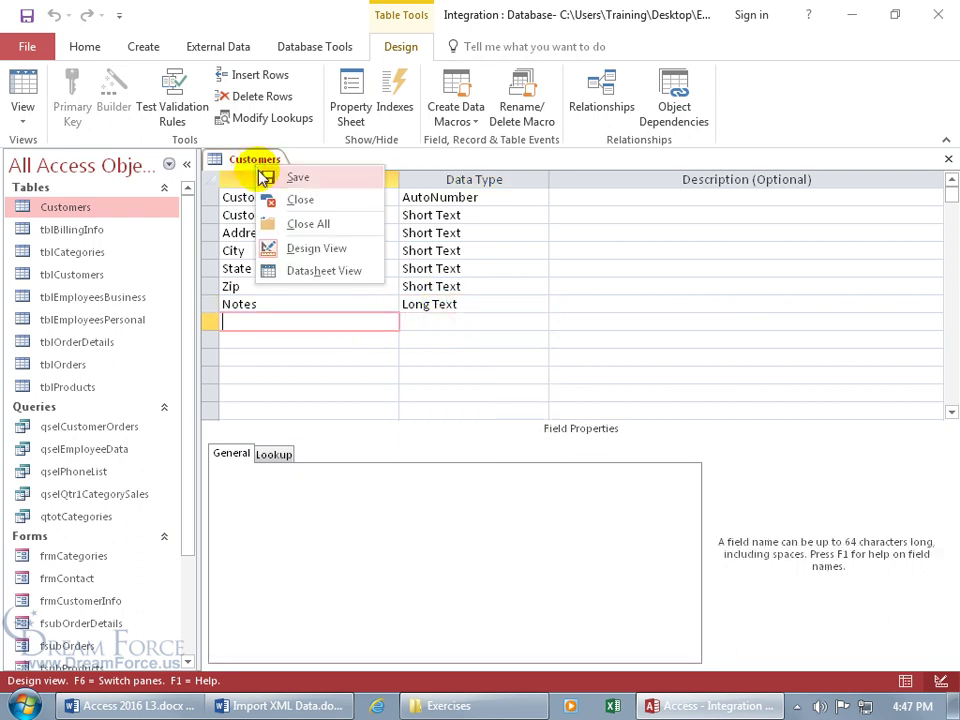
pyautogui.click(310, 270)
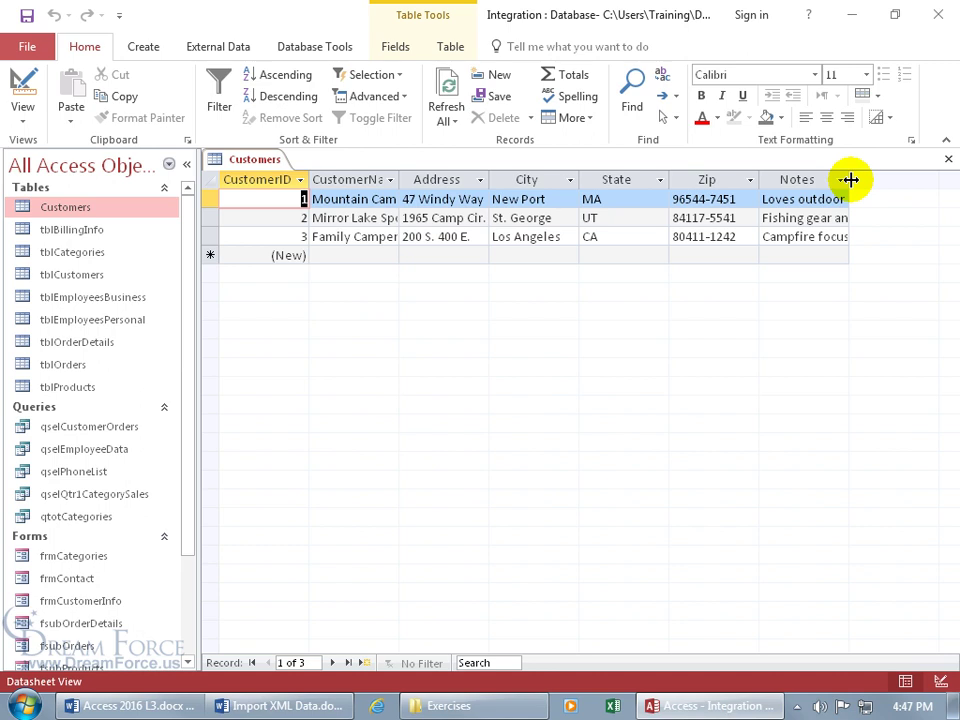
pyautogui.moveTo(850, 180); pyautogui.dragTo(912, 180)
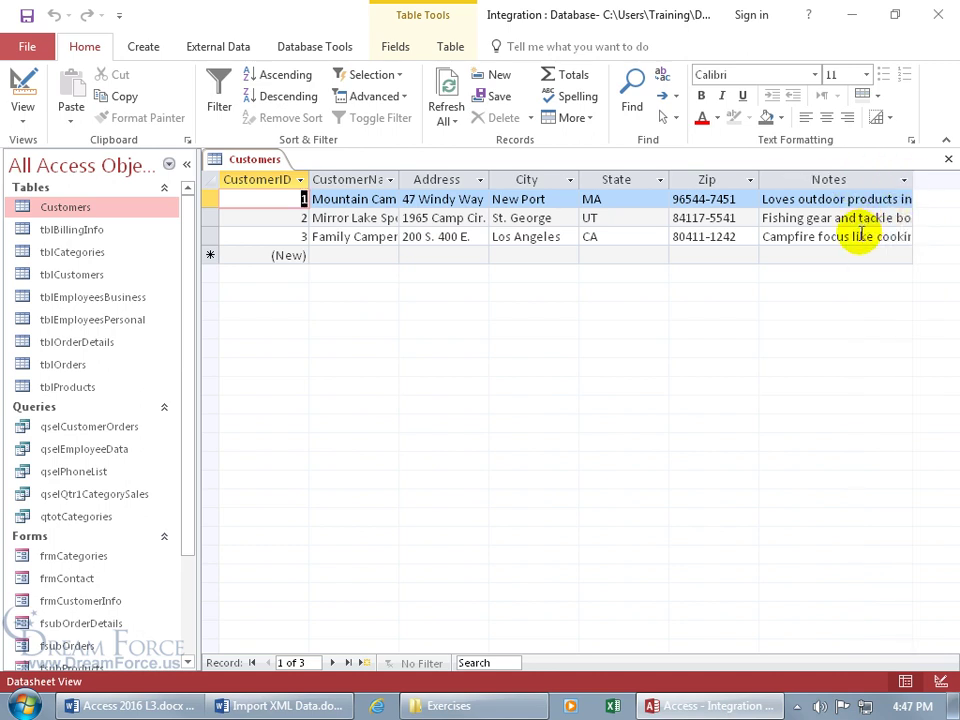